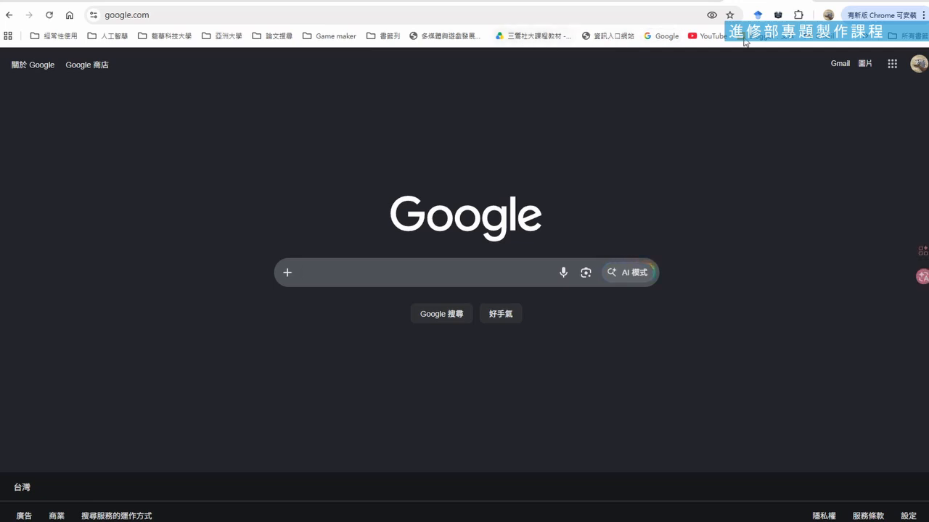
Open Google Translate and paste in the Traditional Chinese prompt requesting game music styles and three bilingual SUNO prompts
{"action": "left_click", "coordinate": [869, 36]}
{"action": "left_click", "coordinate": [740, 76]}
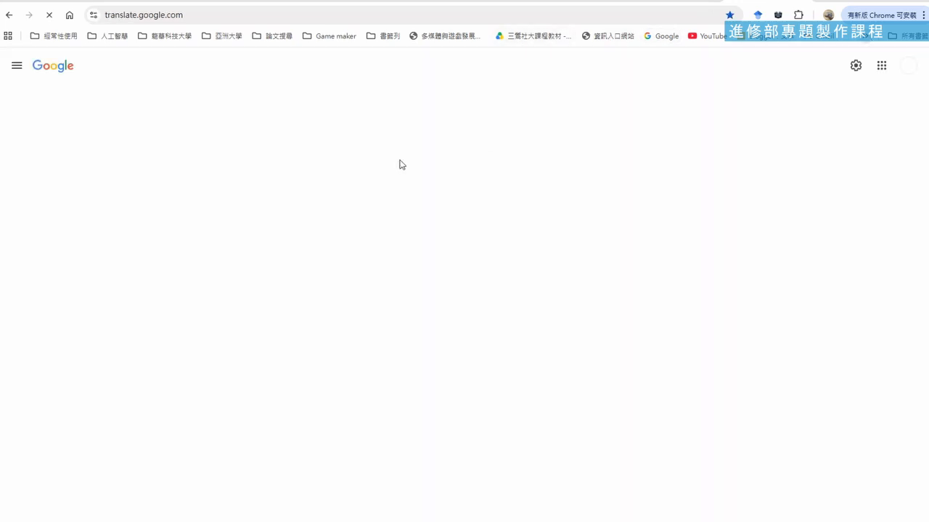
{"action": "key", "text": "ctrl+v"}
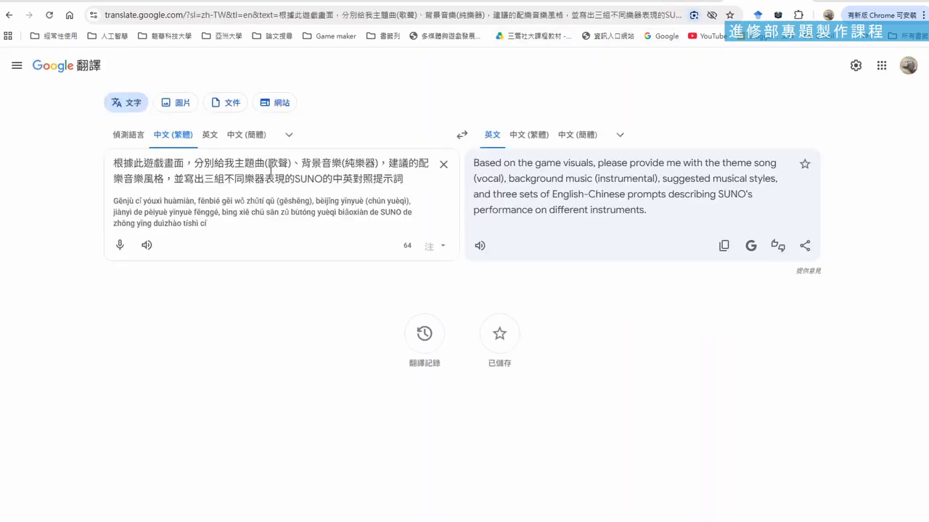
Copy the full Chinese prompt from Google Translate into the ChatGPT message that already holds the game screenshot
{"action": "left_click_drag", "start_coordinate": [410, 177], "coordinate": [110, 161]}
{"action": "key", "text": "ctrl+c"}
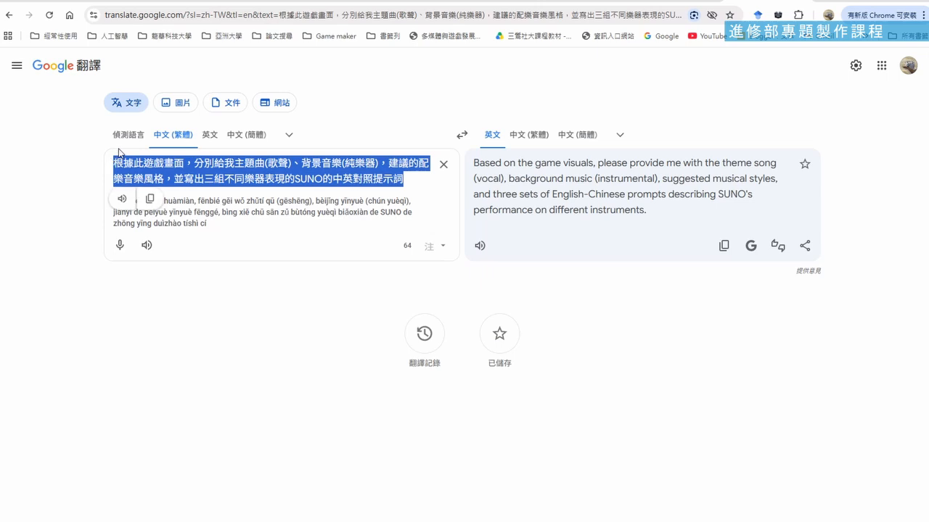
{"action": "left_click", "coordinate": [401, 1]}
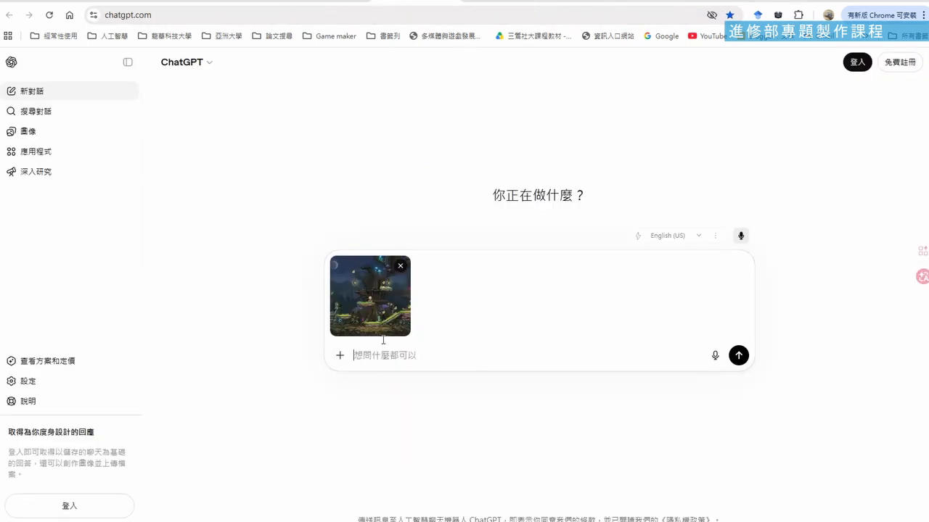
{"action": "key", "text": "ctrl+v"}
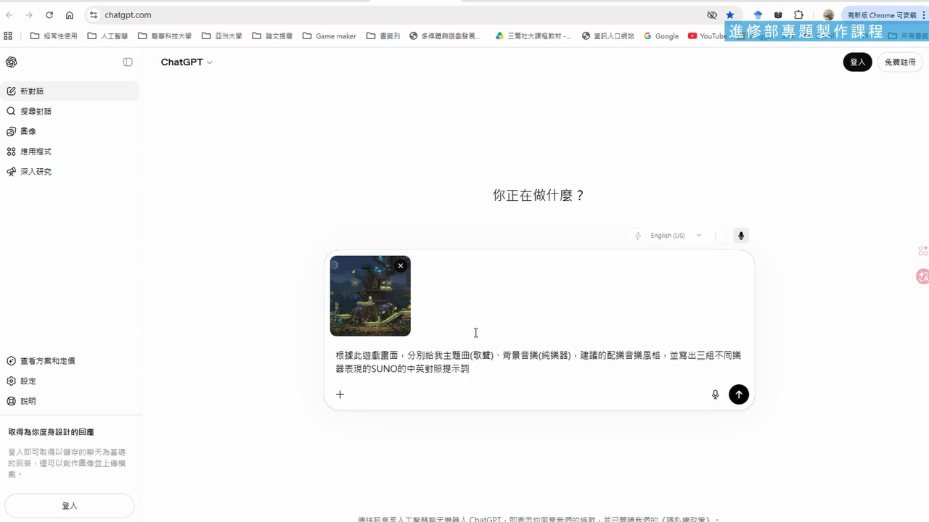
Set the dictation language to 中文 (台灣) and send the prompt with the game screenshot to ChatGPT
{"action": "left_click", "coordinate": [697, 237]}
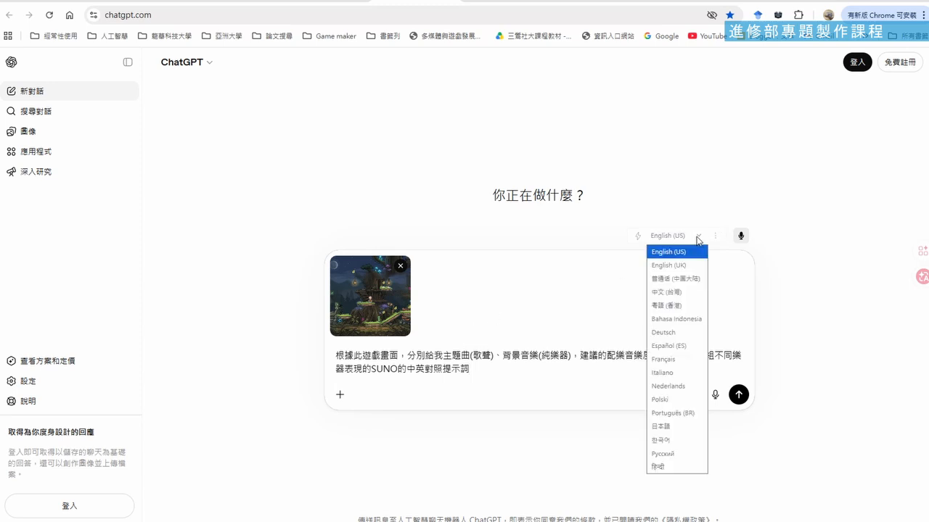
{"action": "left_click", "coordinate": [687, 292]}
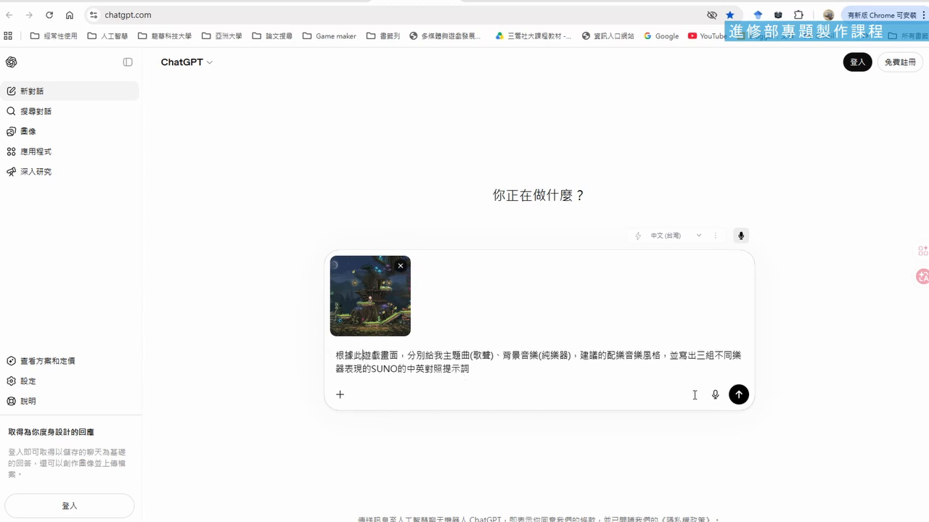
{"action": "left_click", "coordinate": [738, 395]}
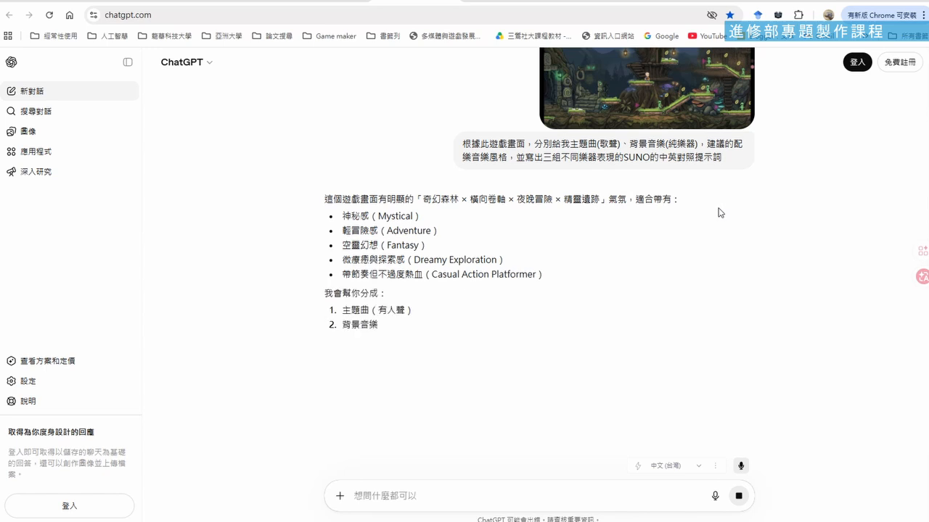
Enlarge the page to 125% and read the reply's opening description of the game's atmosphere and its four-part outline
{"action": "scroll", "coordinate": [259, 222], "scroll_direction": "down", "scroll_amount": 2}
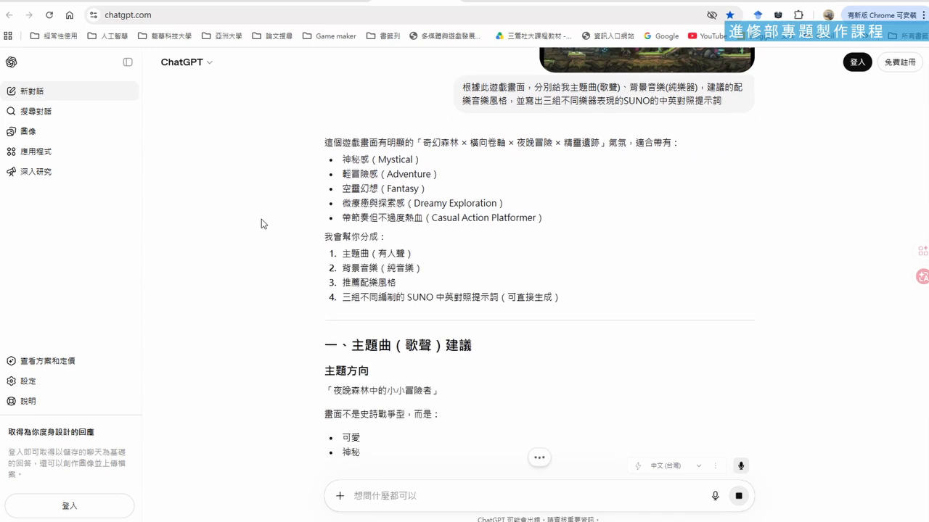
{"action": "scroll", "coordinate": [264, 224], "scroll_direction": "down", "scroll_amount": 2}
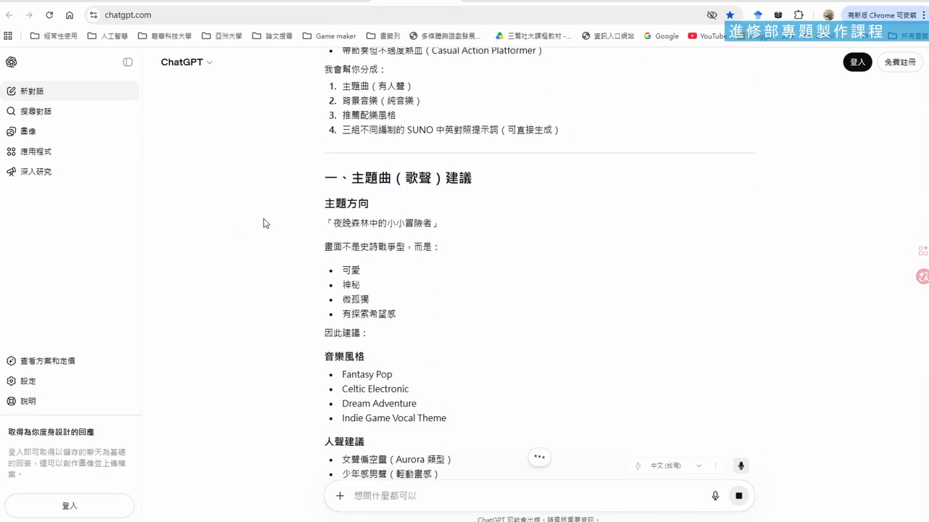
{"action": "scroll", "coordinate": [264, 223], "scroll_direction": "up", "scroll_amount": 5}
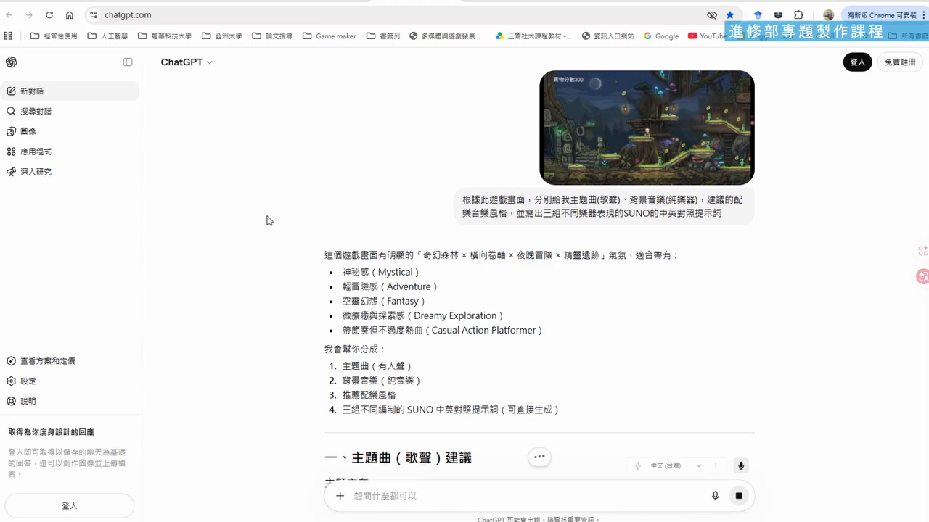
{"action": "key", "text": "ctrl+plus"}
{"action": "key", "text": "ctrl+plus"}
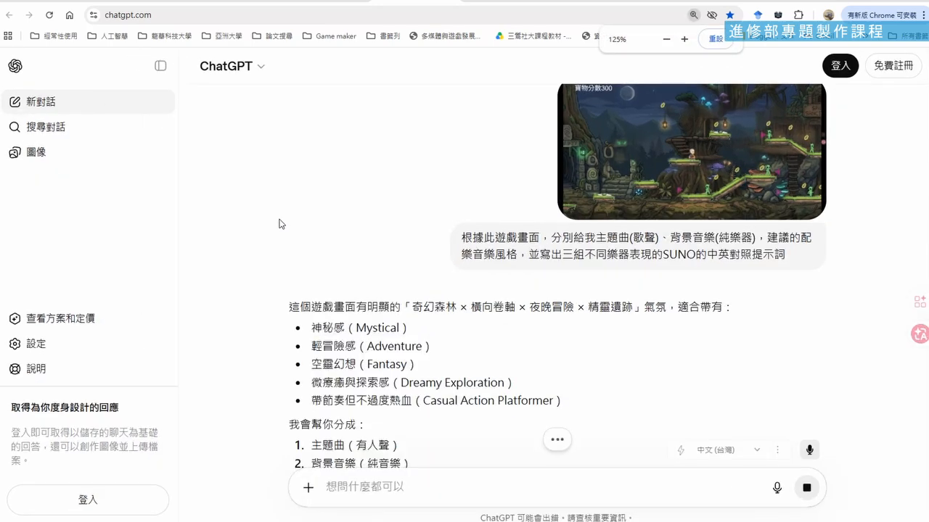
{"action": "scroll", "coordinate": [279, 223], "scroll_direction": "down", "scroll_amount": 2}
{"action": "scroll", "coordinate": [279, 223], "scroll_direction": "up", "scroll_amount": 1}
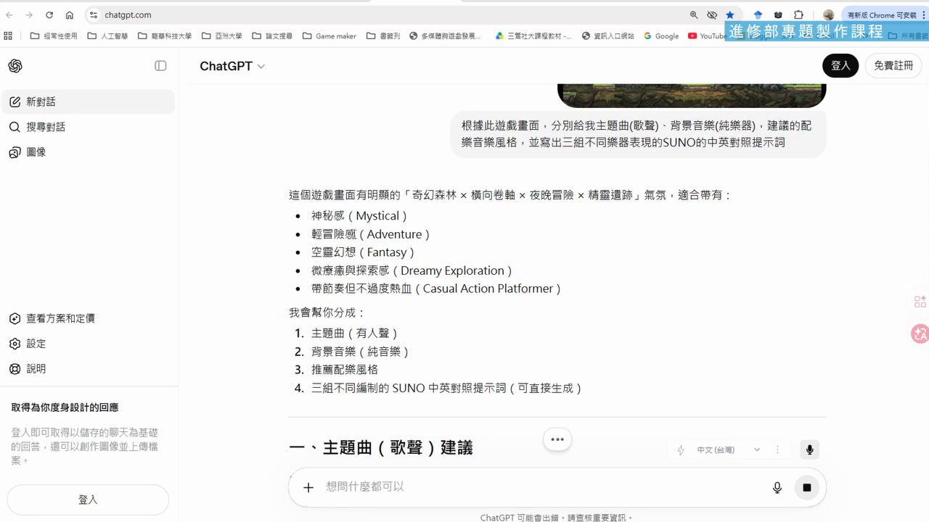
{"action": "scroll", "coordinate": [403, 255], "scroll_direction": "down", "scroll_amount": 2}
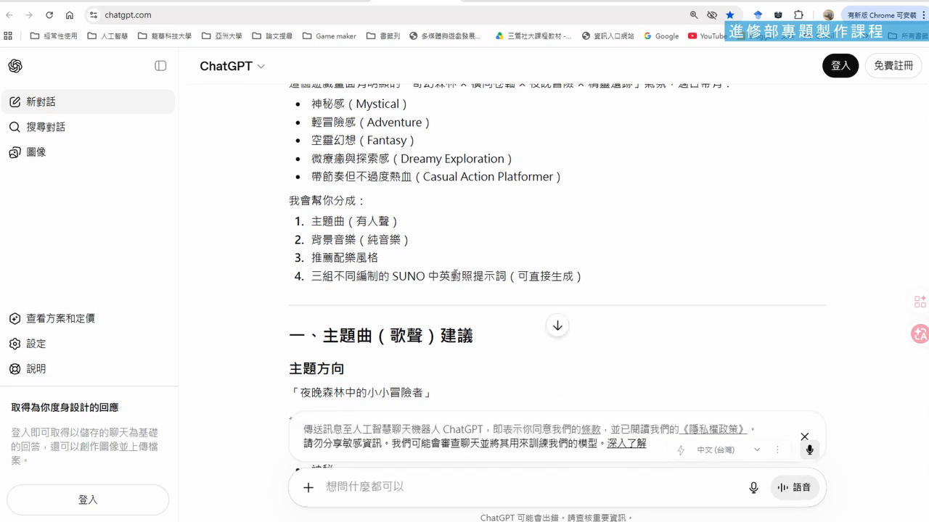
Examine the theme song suggestions in the reply, covering direction, music style, vocals, BPM and tonality
{"action": "scroll", "coordinate": [454, 273], "scroll_direction": "down", "scroll_amount": 3}
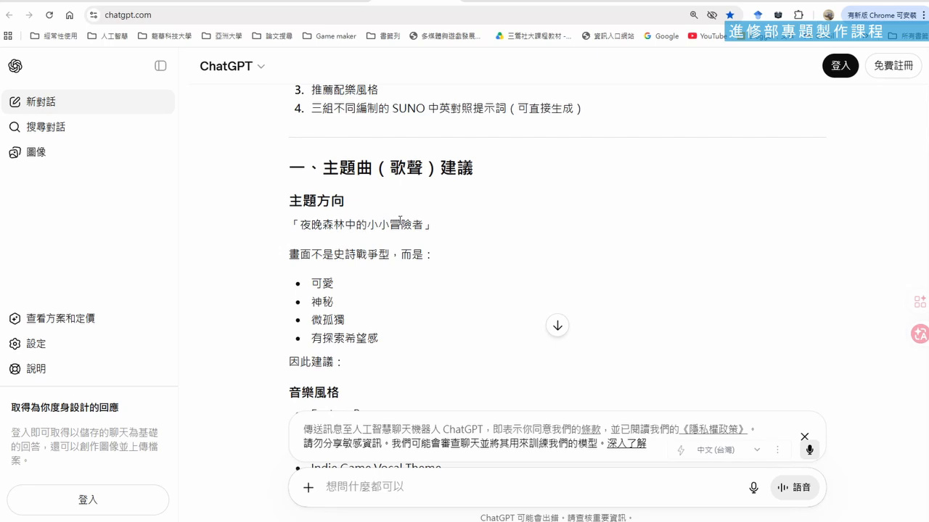
{"action": "scroll", "coordinate": [385, 222], "scroll_direction": "down", "scroll_amount": 2}
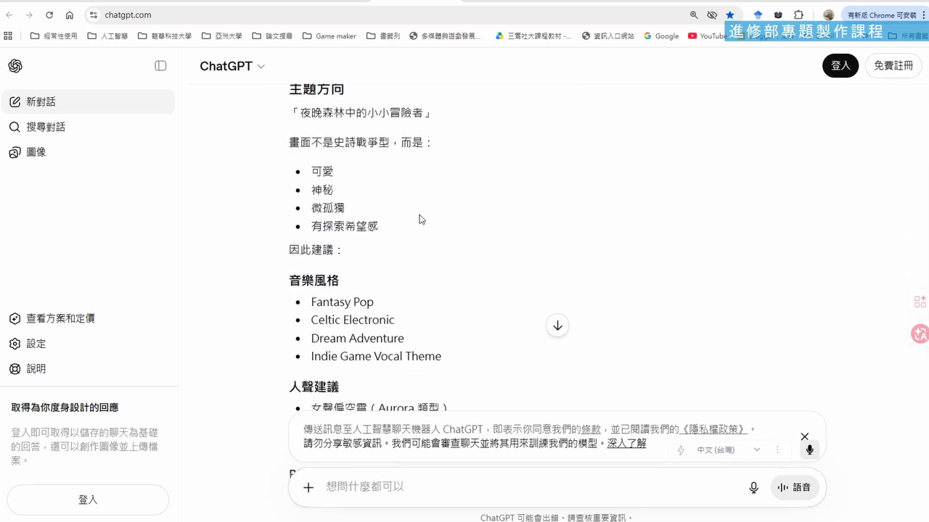
{"action": "scroll", "coordinate": [419, 219], "scroll_direction": "down", "scroll_amount": 2}
{"action": "scroll", "coordinate": [367, 223], "scroll_direction": "down", "scroll_amount": 2}
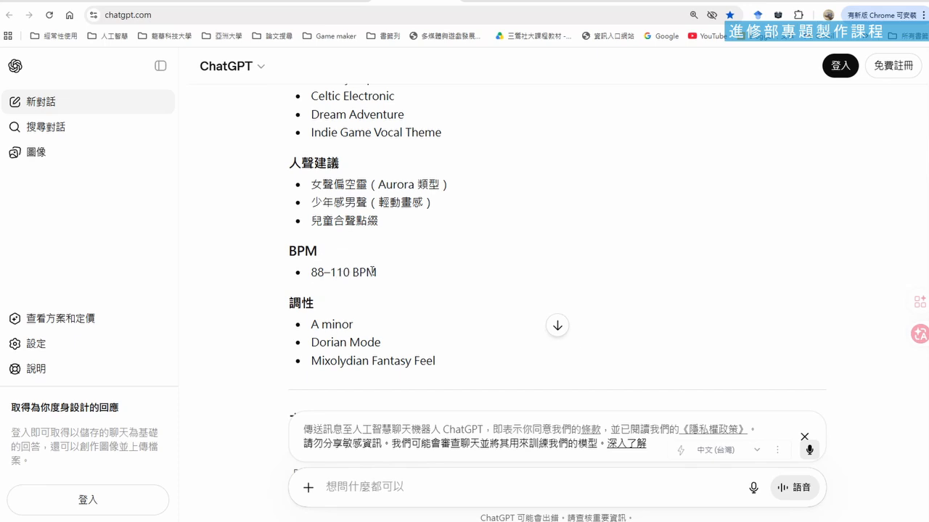
{"action": "scroll", "coordinate": [373, 269], "scroll_direction": "up", "scroll_amount": 1}
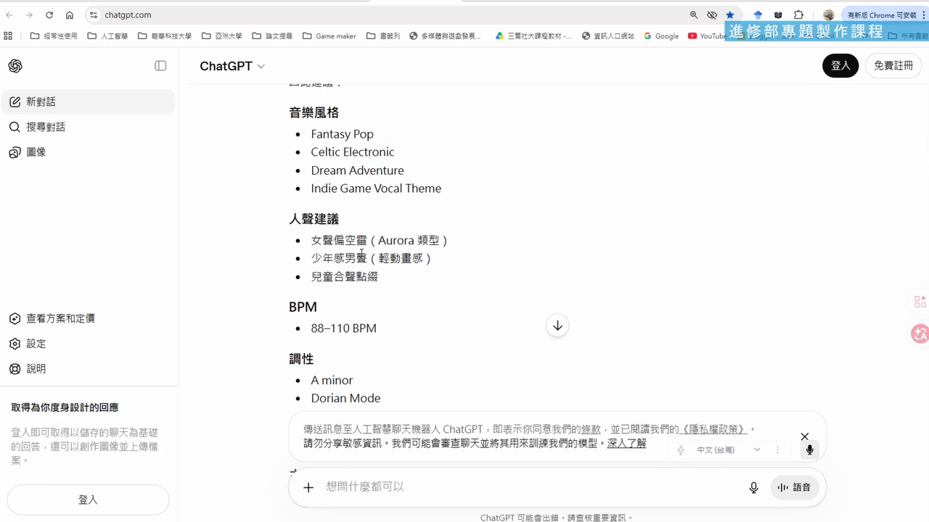
{"action": "scroll", "coordinate": [361, 254], "scroll_direction": "down", "scroll_amount": 1}
{"action": "scroll", "coordinate": [392, 244], "scroll_direction": "down", "scroll_amount": 2}
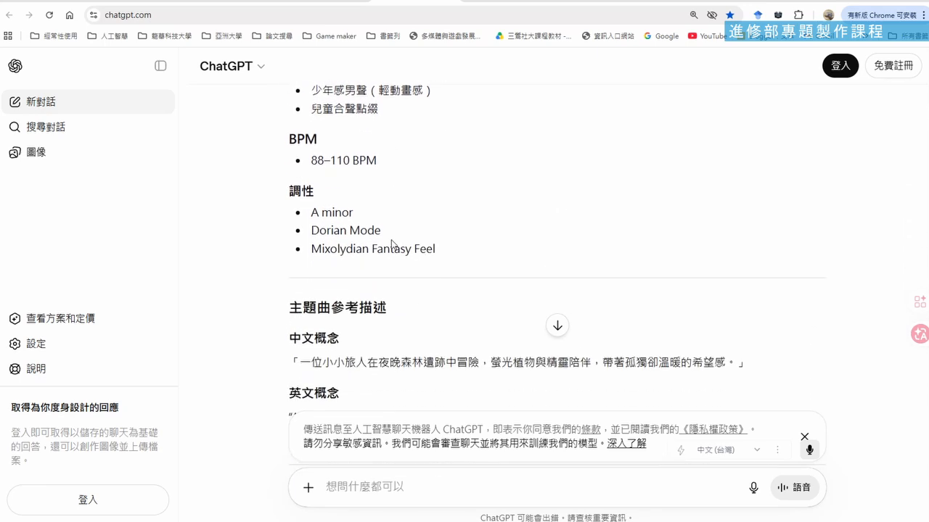
{"action": "scroll", "coordinate": [392, 245], "scroll_direction": "down", "scroll_amount": 2}
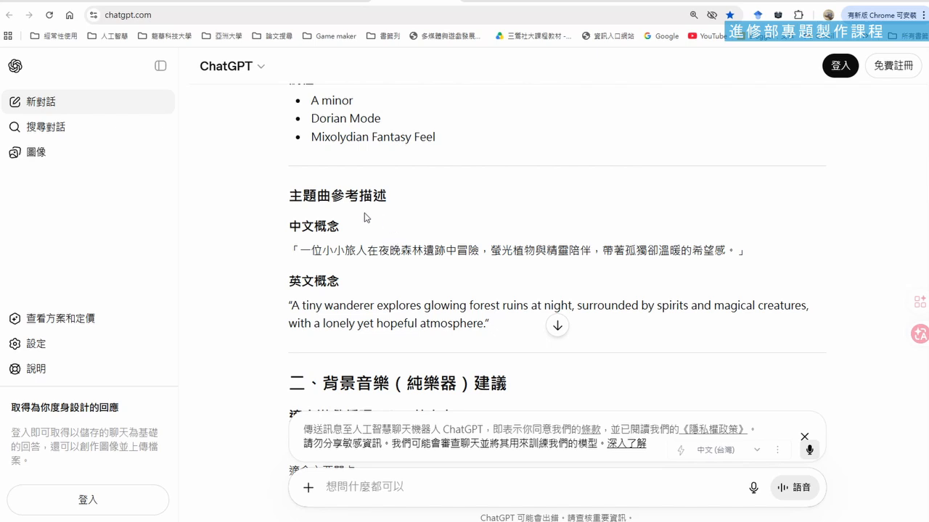
{"action": "scroll", "coordinate": [373, 212], "scroll_direction": "down", "scroll_amount": 1}
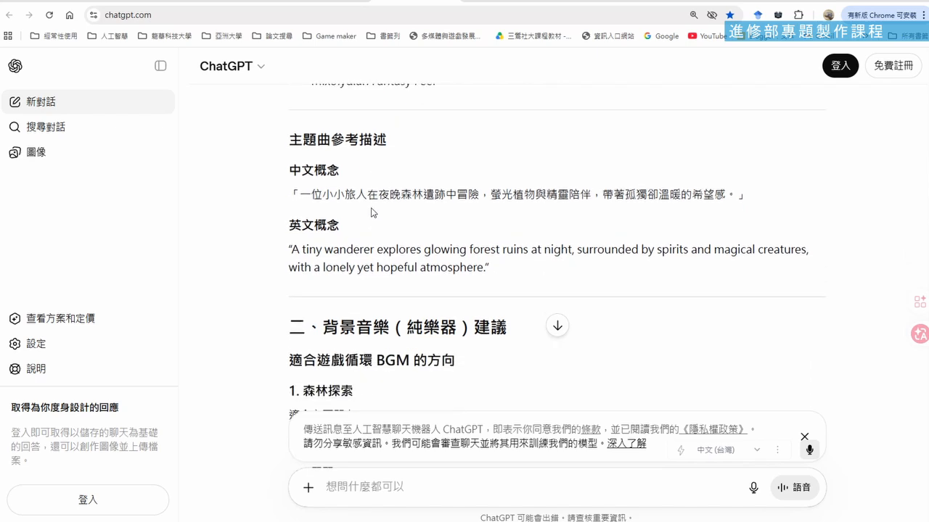
Highlight the Chinese concept sentence under 主題曲參考描述 and compare it with the surrounding theme song details
{"action": "left_click_drag", "start_coordinate": [298, 195], "coordinate": [738, 193]}
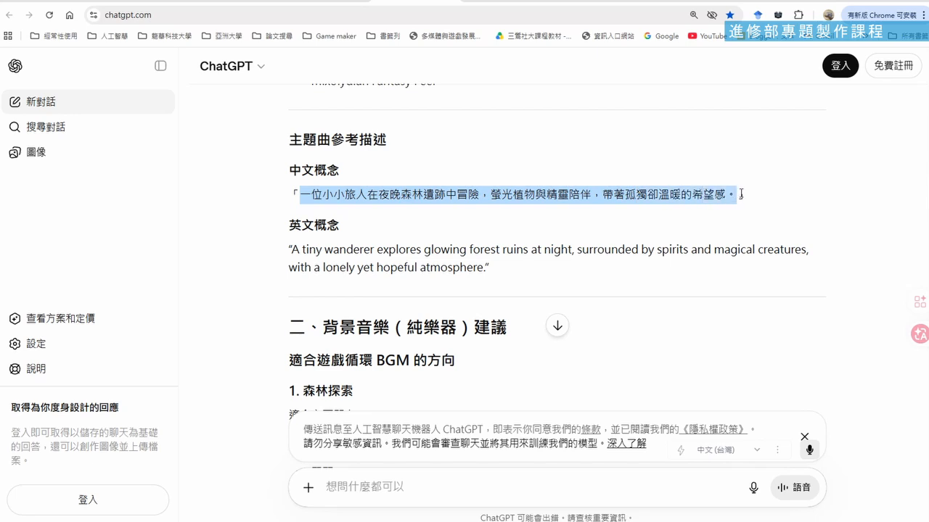
{"action": "scroll", "coordinate": [534, 190], "scroll_direction": "down", "scroll_amount": 1}
{"action": "scroll", "coordinate": [421, 205], "scroll_direction": "up", "scroll_amount": 2}
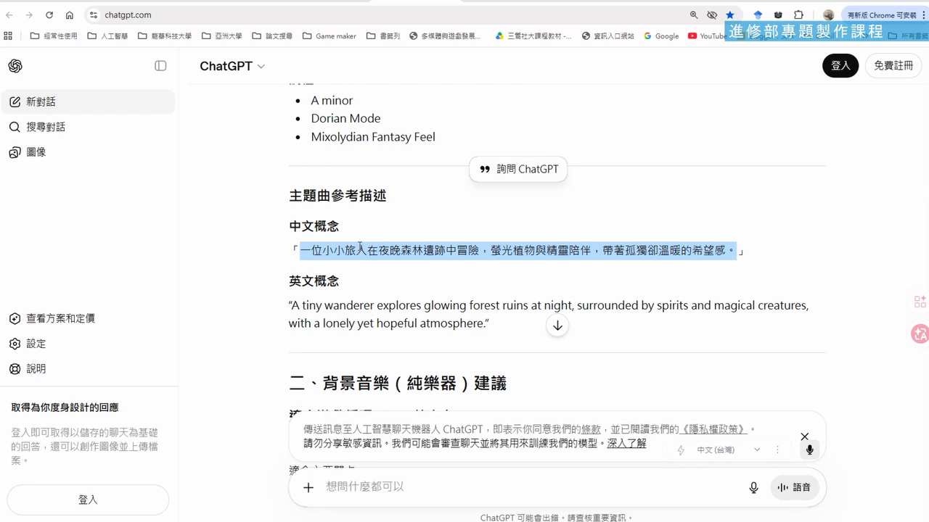
{"action": "scroll", "coordinate": [366, 238], "scroll_direction": "up", "scroll_amount": 1}
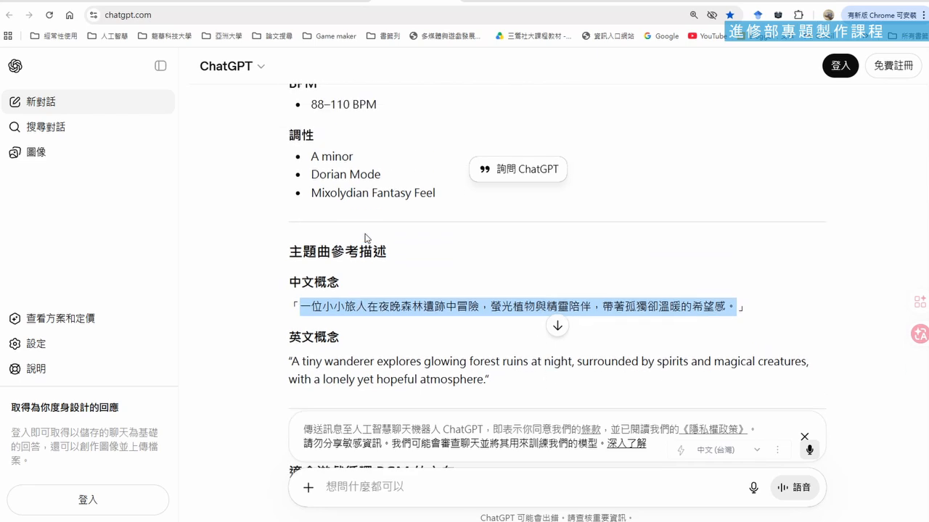
Review the instrumental background music suggestions for each game area and the recommended scoring style section
{"action": "scroll", "coordinate": [364, 238], "scroll_direction": "down", "scroll_amount": 3}
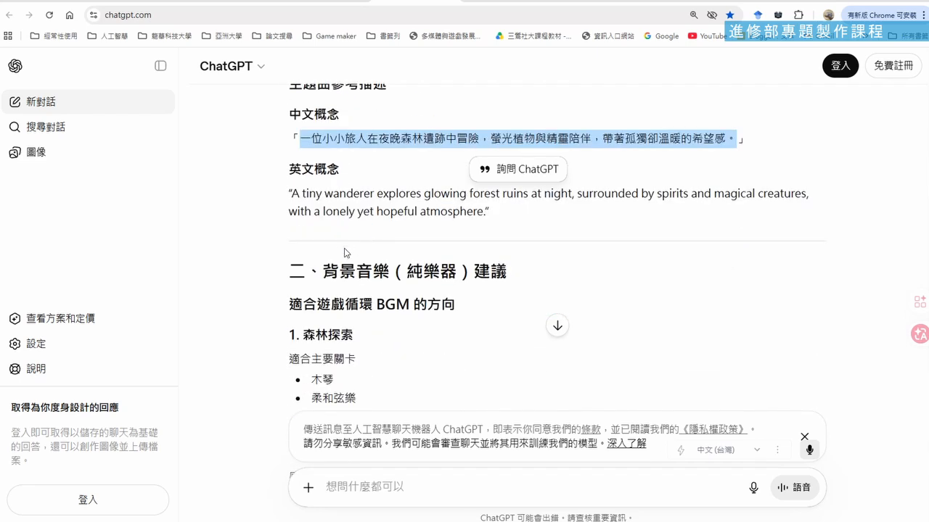
{"action": "scroll", "coordinate": [362, 250], "scroll_direction": "down", "scroll_amount": 2}
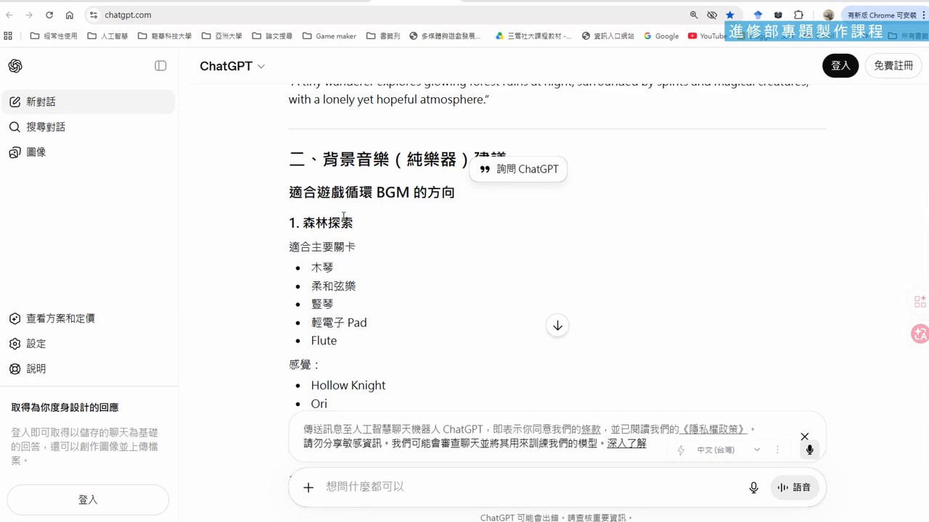
{"action": "scroll", "coordinate": [333, 217], "scroll_direction": "up", "scroll_amount": 1}
{"action": "scroll", "coordinate": [353, 222], "scroll_direction": "up", "scroll_amount": 3}
{"action": "scroll", "coordinate": [353, 221], "scroll_direction": "down", "scroll_amount": 6}
{"action": "scroll", "coordinate": [353, 226], "scroll_direction": "down", "scroll_amount": 3}
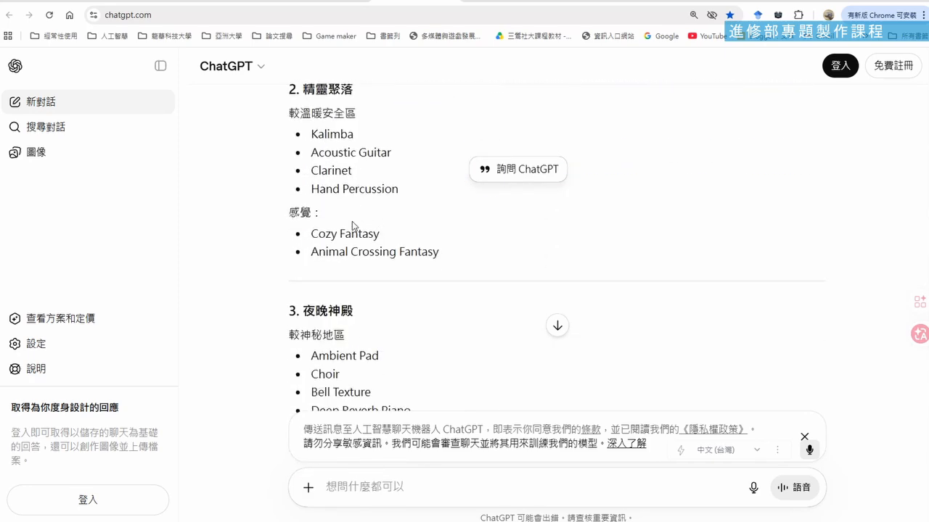
{"action": "scroll", "coordinate": [354, 225], "scroll_direction": "up", "scroll_amount": 2}
{"action": "scroll", "coordinate": [353, 225], "scroll_direction": "down", "scroll_amount": 7}
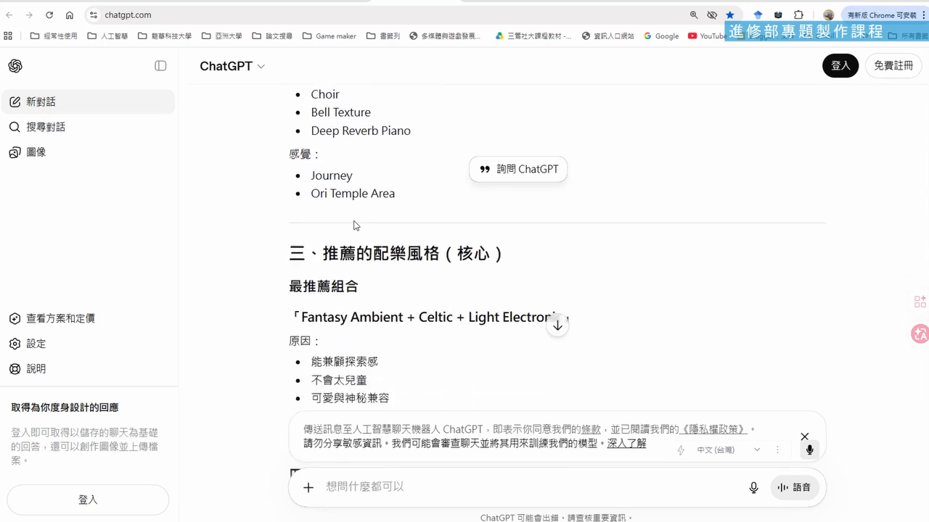
{"action": "scroll", "coordinate": [354, 224], "scroll_direction": "up", "scroll_amount": 1}
{"action": "scroll", "coordinate": [354, 223], "scroll_direction": "down", "scroll_amount": 3}
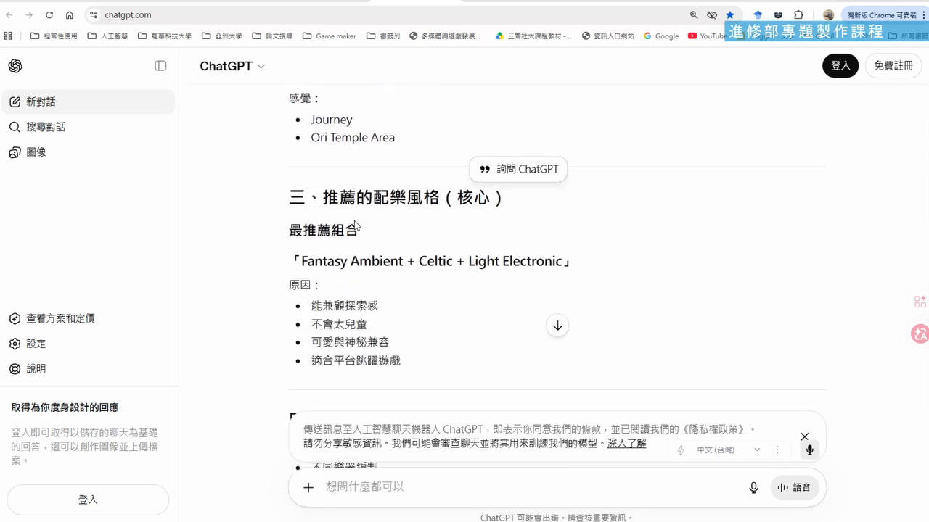
Look through the bilingual SUNO prompt section and locate the first set, 組合 1：空靈奇幻
{"action": "scroll", "coordinate": [354, 224], "scroll_direction": "down", "scroll_amount": 2}
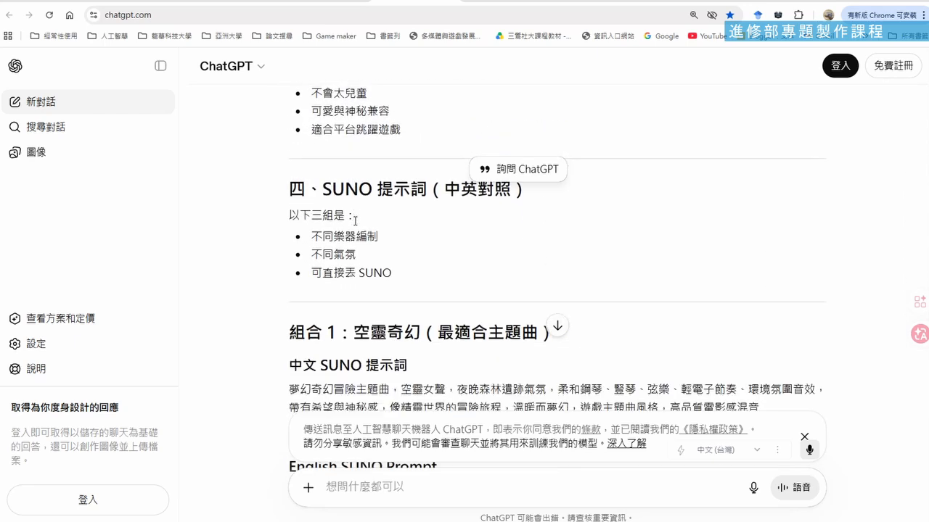
{"action": "scroll", "coordinate": [356, 219], "scroll_direction": "down", "scroll_amount": 2}
{"action": "scroll", "coordinate": [355, 220], "scroll_direction": "down", "scroll_amount": 1}
{"action": "scroll", "coordinate": [355, 221], "scroll_direction": "up", "scroll_amount": 1}
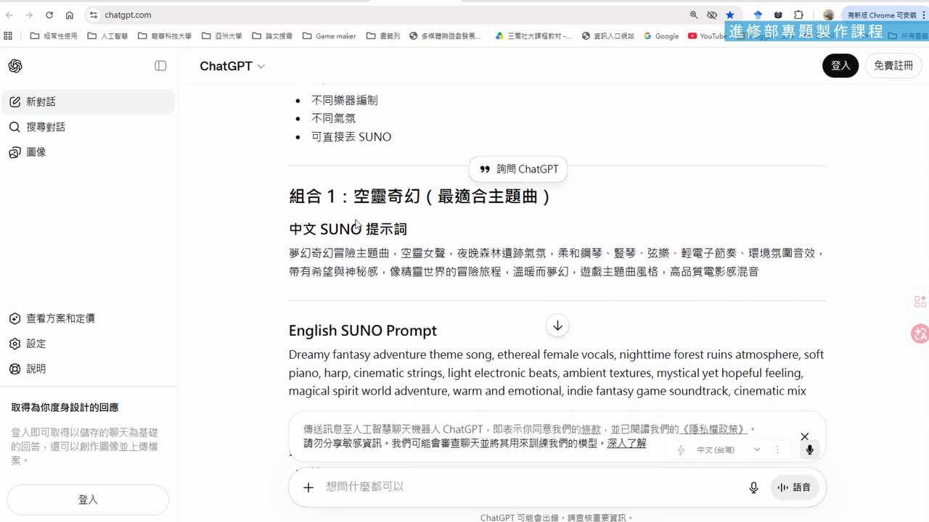
{"action": "scroll", "coordinate": [355, 224], "scroll_direction": "down", "scroll_amount": 1}
{"action": "scroll", "coordinate": [355, 224], "scroll_direction": "up", "scroll_amount": 1}
Examine the key phrases of the first set's Chinese SUNO prompt, such as 空靈女聲, and its English SUNO prompt
{"action": "left_click_drag", "start_coordinate": [289, 229], "coordinate": [358, 228]}
{"action": "left_click", "coordinate": [399, 220]}
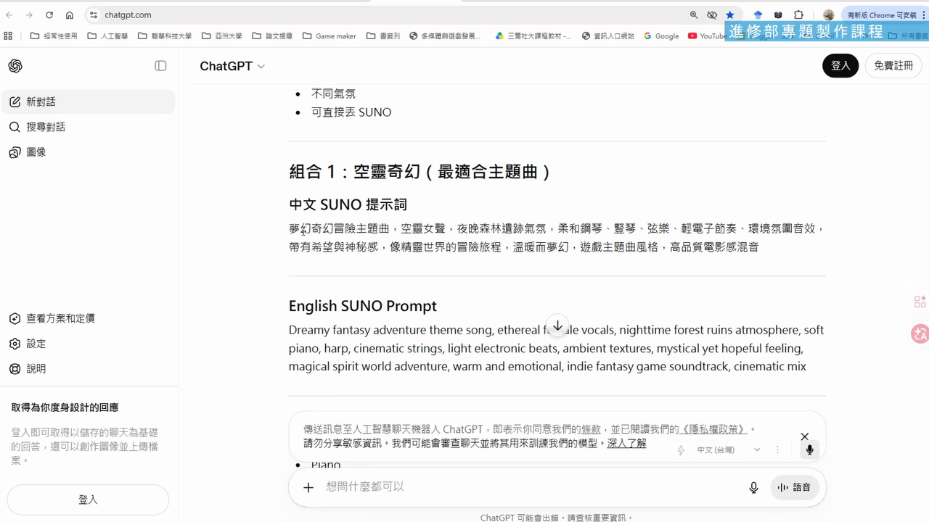
{"action": "left_click_drag", "start_coordinate": [291, 229], "coordinate": [543, 229]}
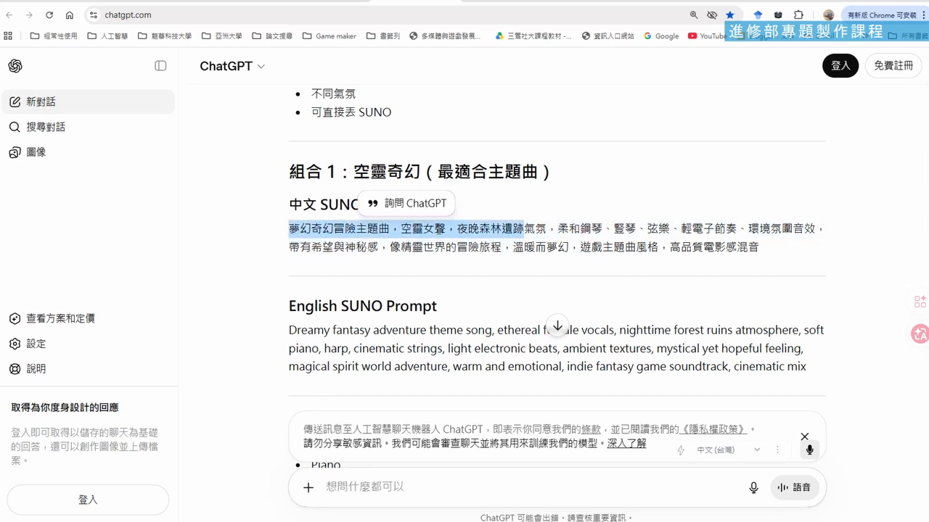
{"action": "left_click", "coordinate": [406, 230]}
{"action": "left_click_drag", "start_coordinate": [404, 229], "coordinate": [446, 229]}
{"action": "left_click", "coordinate": [478, 232]}
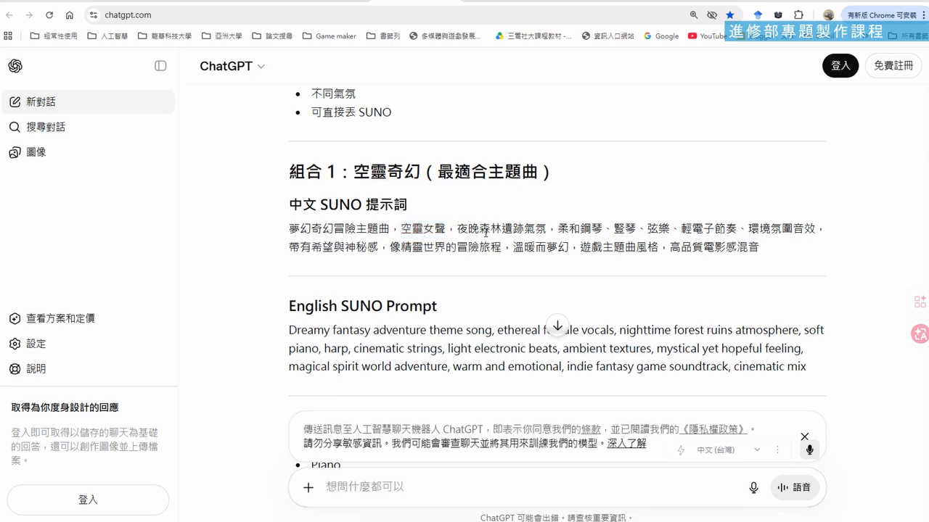
{"action": "scroll", "coordinate": [495, 242], "scroll_direction": "down", "scroll_amount": 3}
{"action": "scroll", "coordinate": [495, 240], "scroll_direction": "up", "scroll_amount": 2}
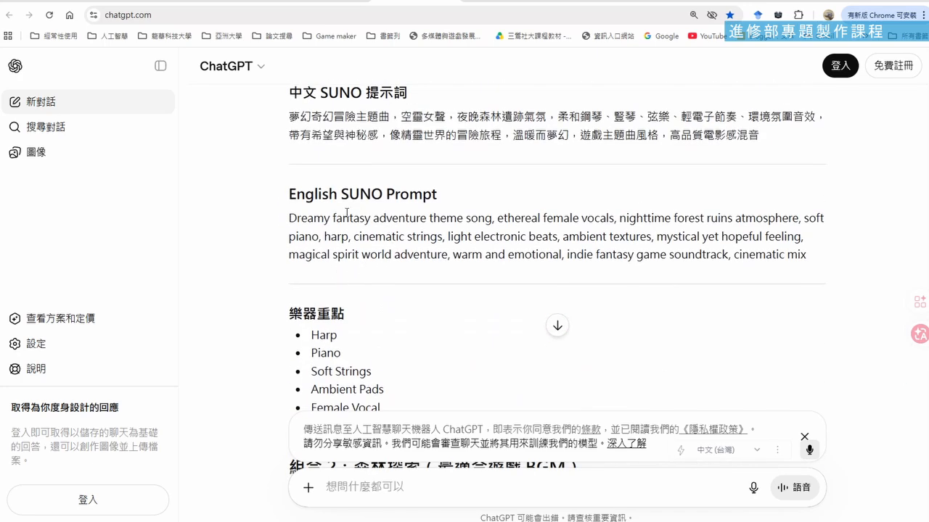
Review the instrument highlights of 組合 1 and the Chinese and English SUNO prompts of 組合 2：森林探索
{"action": "scroll", "coordinate": [479, 251], "scroll_direction": "down", "scroll_amount": 1}
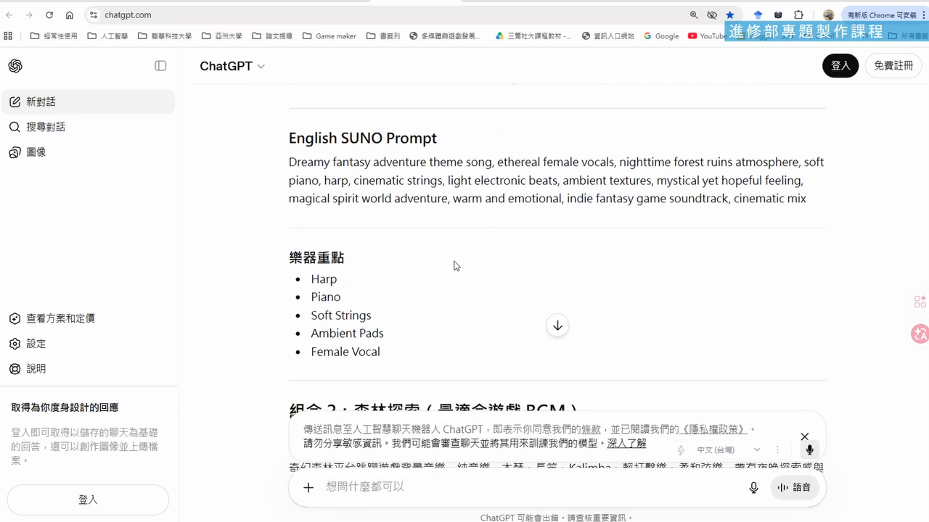
{"action": "scroll", "coordinate": [462, 257], "scroll_direction": "up", "scroll_amount": 2}
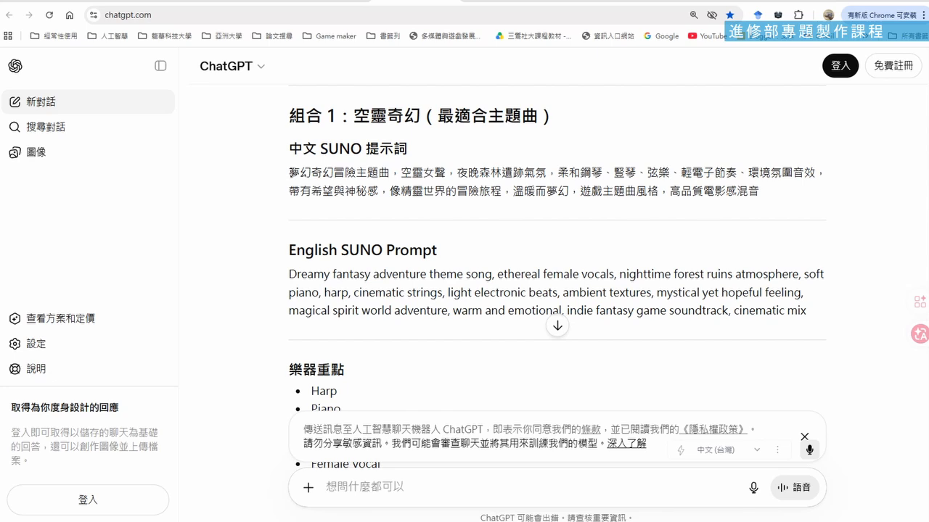
{"action": "scroll", "coordinate": [400, 179], "scroll_direction": "down", "scroll_amount": 3}
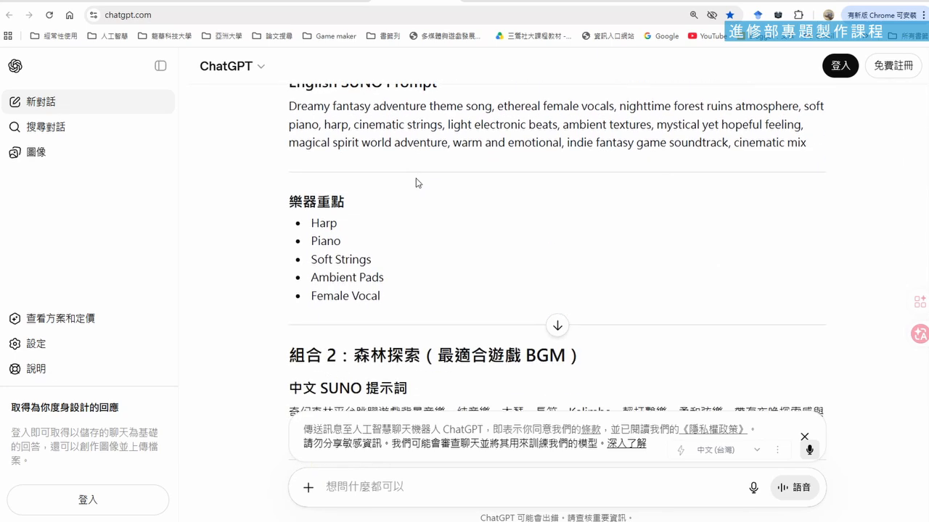
{"action": "scroll", "coordinate": [419, 183], "scroll_direction": "down", "scroll_amount": 3}
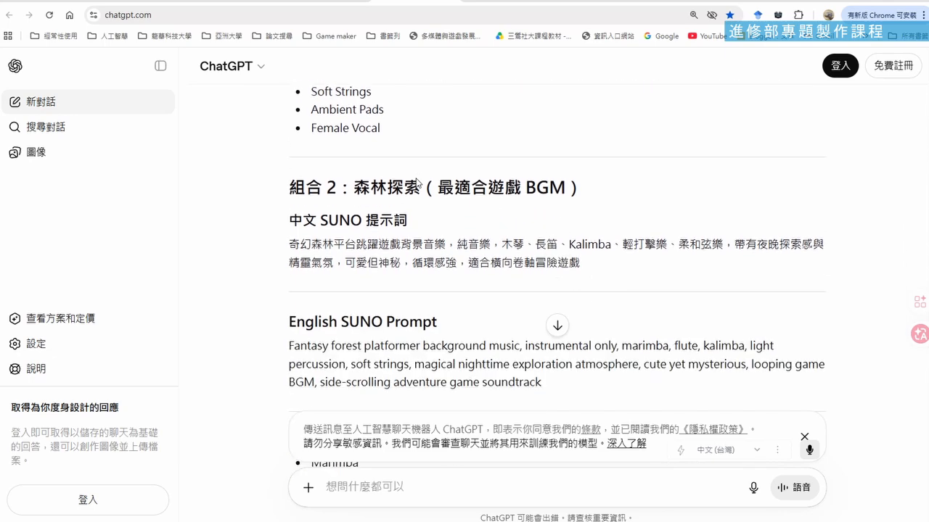
{"action": "scroll", "coordinate": [418, 180], "scroll_direction": "down", "scroll_amount": 1}
{"action": "scroll", "coordinate": [419, 181], "scroll_direction": "down", "scroll_amount": 1}
{"action": "scroll", "coordinate": [418, 180], "scroll_direction": "up", "scroll_amount": 1}
{"action": "scroll", "coordinate": [431, 191], "scroll_direction": "down", "scroll_amount": 6}
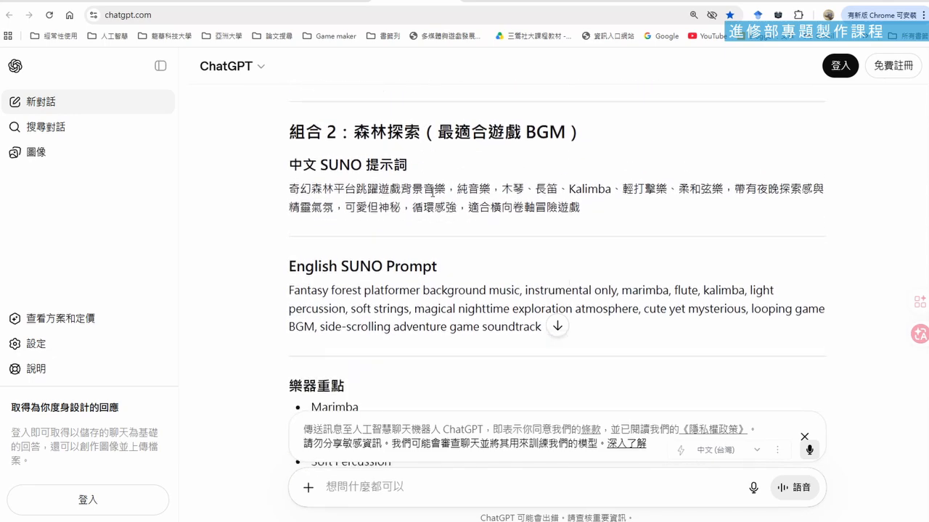
Examine the prompts and instrument highlights of 組合 3：神秘遺跡 and skim the extra advice section 五、額外建議
{"action": "scroll", "coordinate": [432, 191], "scroll_direction": "down", "scroll_amount": 2}
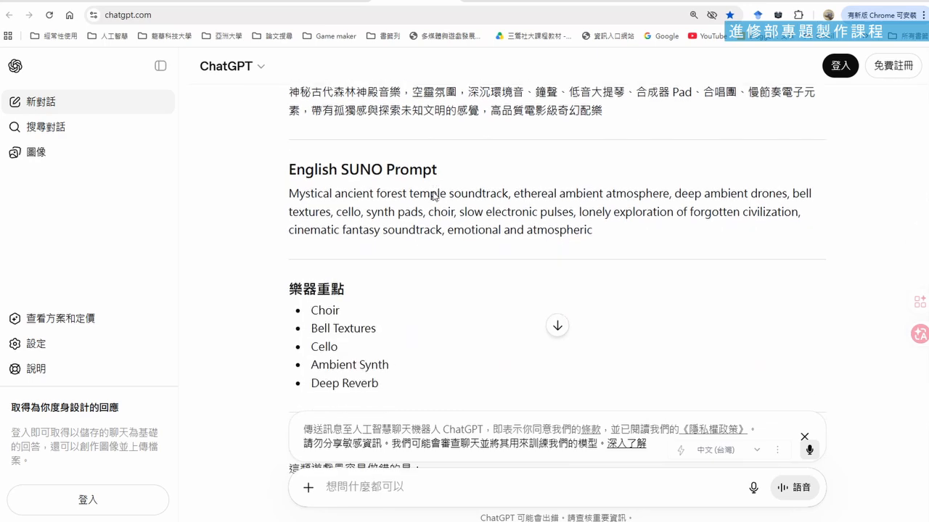
{"action": "scroll", "coordinate": [433, 192], "scroll_direction": "up", "scroll_amount": 3}
{"action": "scroll", "coordinate": [434, 192], "scroll_direction": "down", "scroll_amount": 4}
{"action": "scroll", "coordinate": [436, 192], "scroll_direction": "down", "scroll_amount": 3}
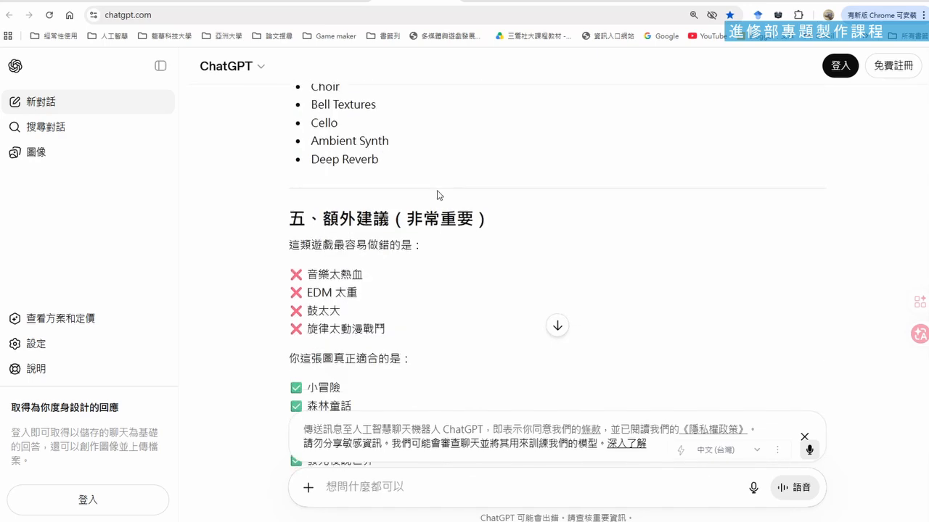
{"action": "scroll", "coordinate": [438, 193], "scroll_direction": "up", "scroll_amount": 6}
{"action": "scroll", "coordinate": [437, 192], "scroll_direction": "up", "scroll_amount": 1}
{"action": "scroll", "coordinate": [438, 193], "scroll_direction": "down", "scroll_amount": 2}
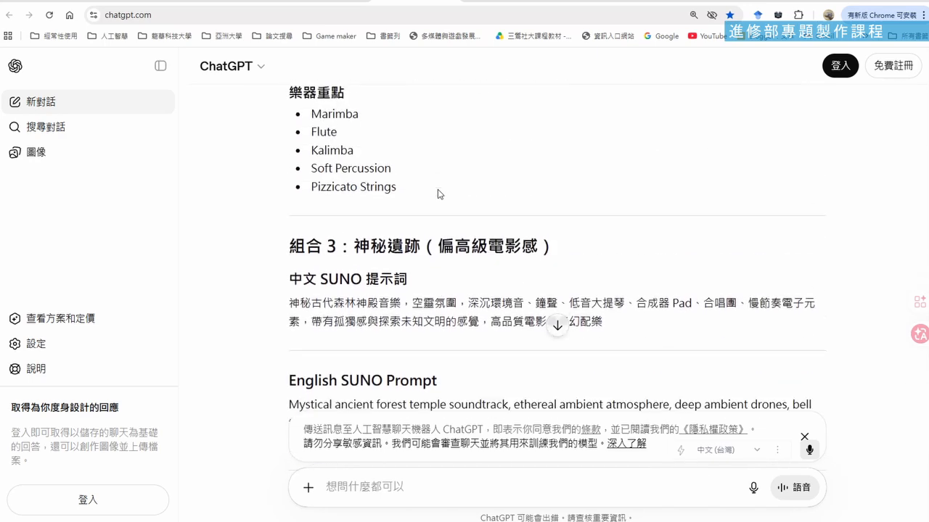
{"action": "scroll", "coordinate": [443, 199], "scroll_direction": "up", "scroll_amount": 3}
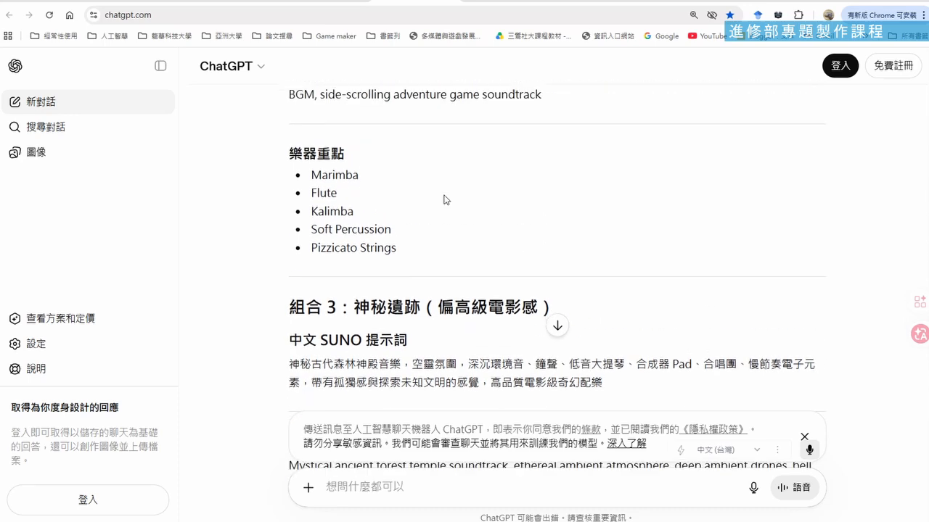
{"action": "scroll", "coordinate": [435, 211], "scroll_direction": "down", "scroll_amount": 1}
{"action": "scroll", "coordinate": [450, 249], "scroll_direction": "down", "scroll_amount": 2}
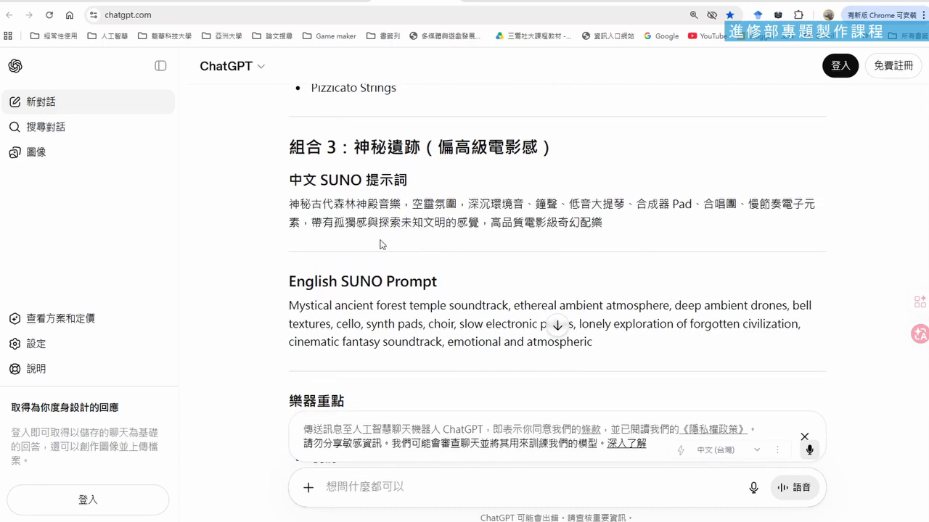
{"action": "scroll", "coordinate": [514, 193], "scroll_direction": "up", "scroll_amount": 2}
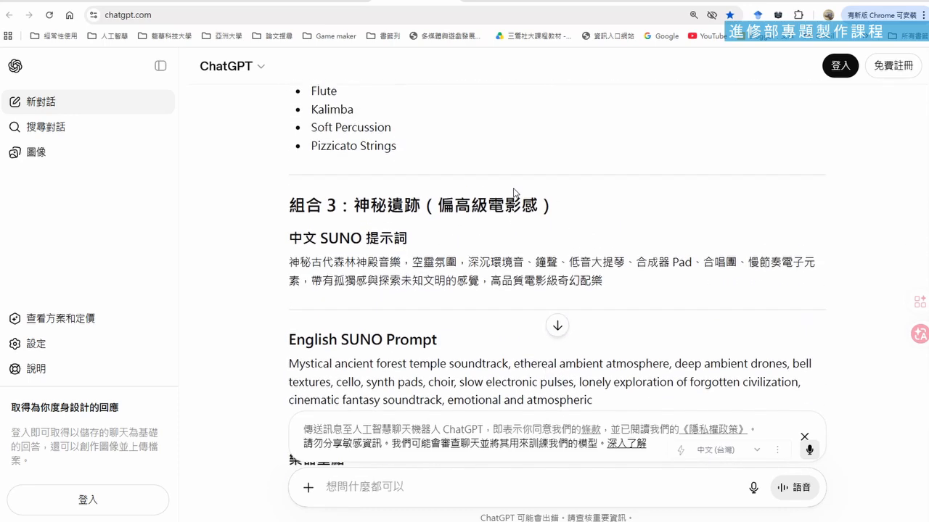
{"action": "scroll", "coordinate": [514, 193], "scroll_direction": "down", "scroll_amount": 2}
{"action": "scroll", "coordinate": [514, 193], "scroll_direction": "up", "scroll_amount": 2}
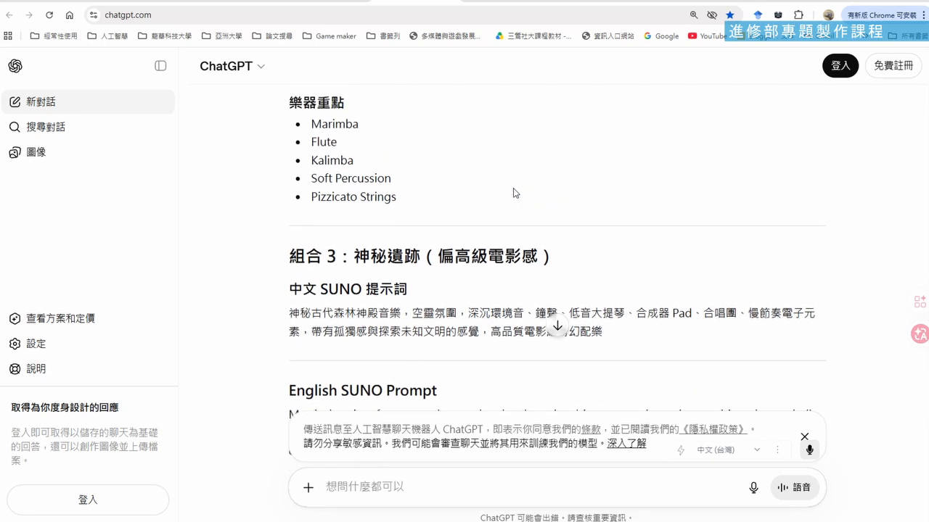
Copy the full English SUNO prompt of 組合 1：空靈奇幻, starting with "Dreamy fantasy adventure theme song"
{"action": "scroll", "coordinate": [515, 193], "scroll_direction": "up", "scroll_amount": 2}
{"action": "scroll", "coordinate": [514, 193], "scroll_direction": "up", "scroll_amount": 2}
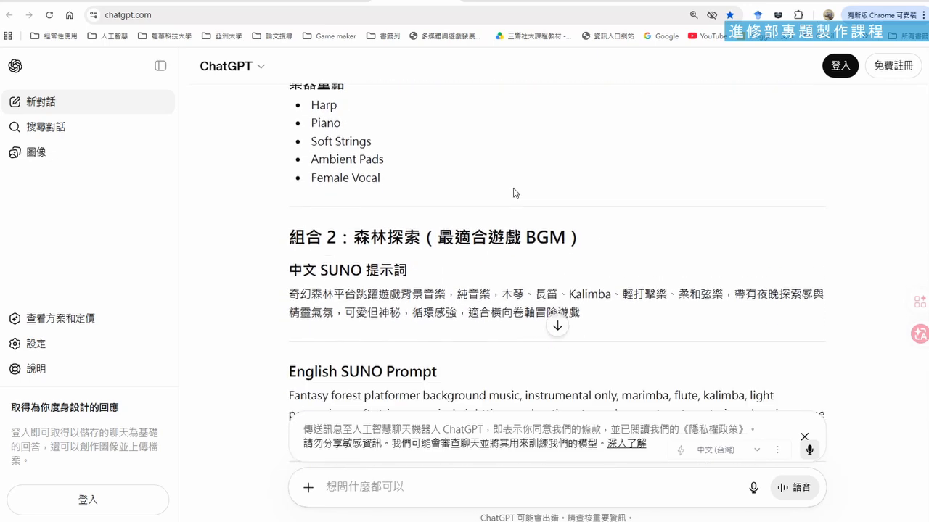
{"action": "scroll", "coordinate": [515, 193], "scroll_direction": "down", "scroll_amount": 1}
{"action": "scroll", "coordinate": [515, 190], "scroll_direction": "down", "scroll_amount": 1}
{"action": "scroll", "coordinate": [515, 192], "scroll_direction": "up", "scroll_amount": 1}
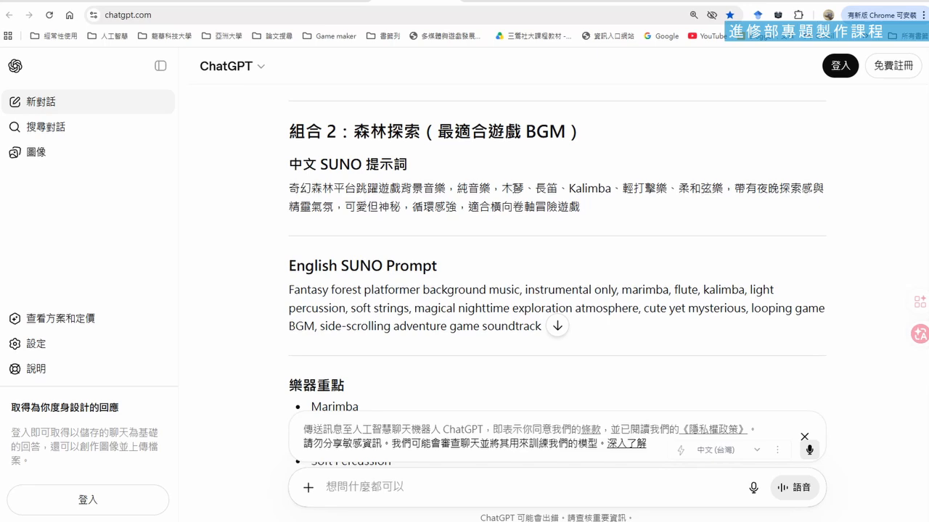
{"action": "scroll", "coordinate": [515, 189], "scroll_direction": "up", "scroll_amount": 5}
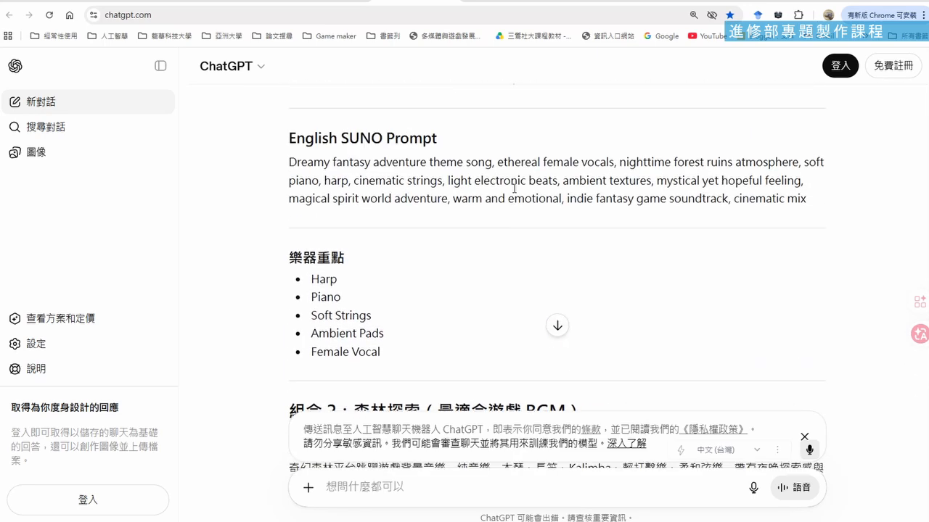
{"action": "scroll", "coordinate": [514, 189], "scroll_direction": "down", "scroll_amount": 1}
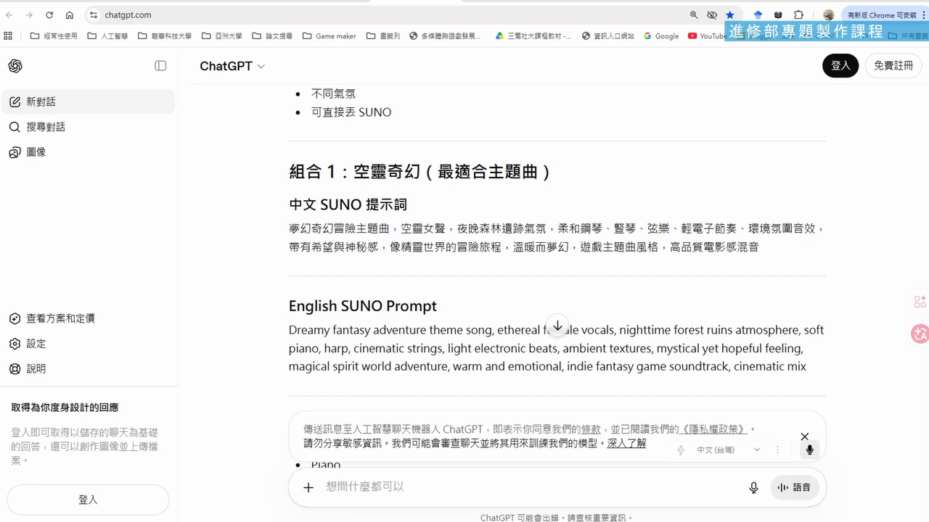
{"action": "left_click_drag", "start_coordinate": [289, 229], "coordinate": [389, 229]}
{"action": "left_click_drag", "start_coordinate": [290, 328], "coordinate": [812, 374]}
{"action": "key", "text": "ctrl+c"}
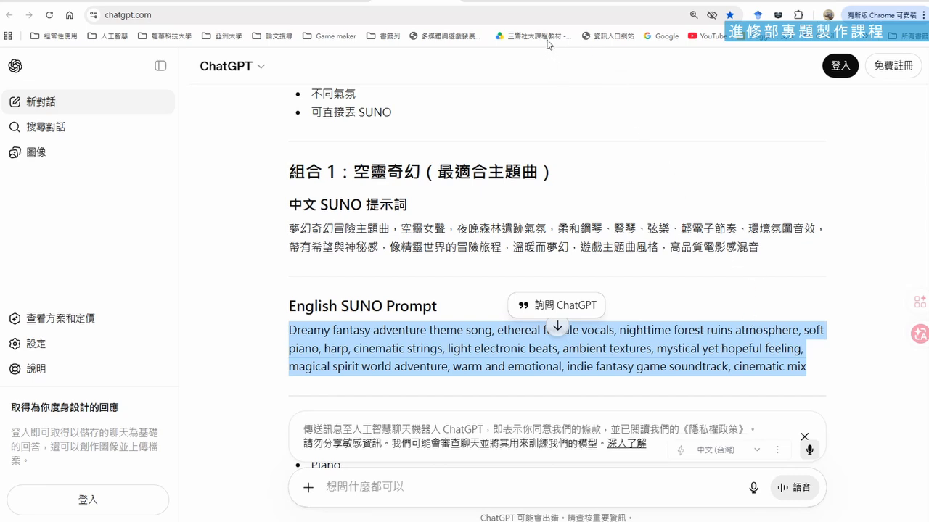
Switch to the Suno website and log in with the Google account
{"action": "left_click", "coordinate": [508, 1]}
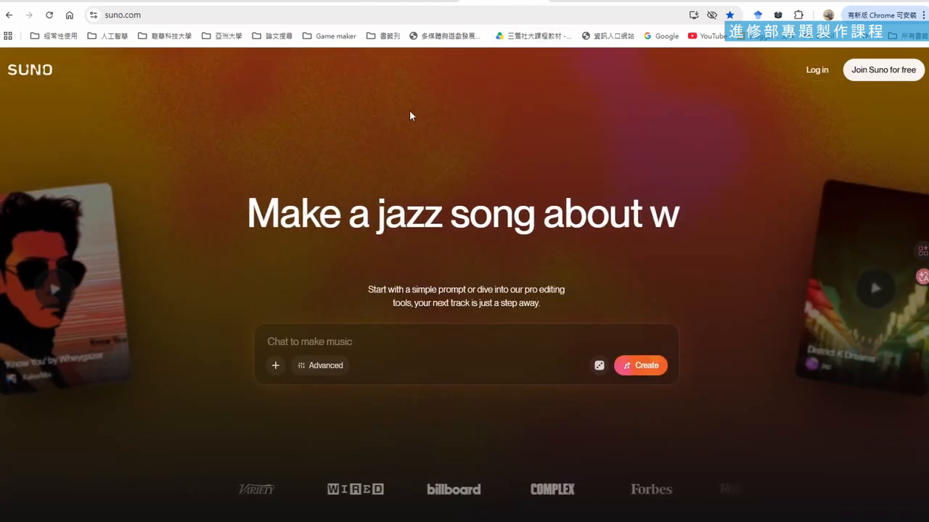
{"action": "left_click", "coordinate": [817, 70]}
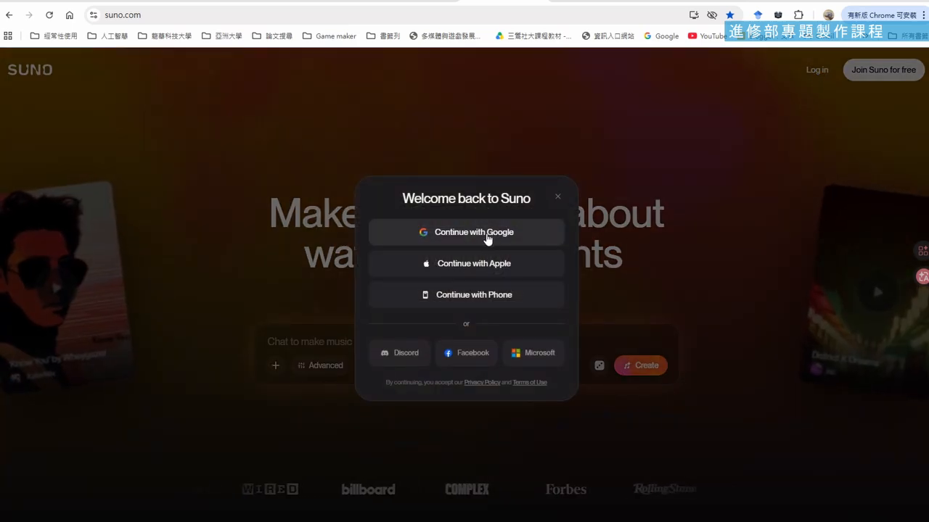
{"action": "left_click", "coordinate": [486, 233]}
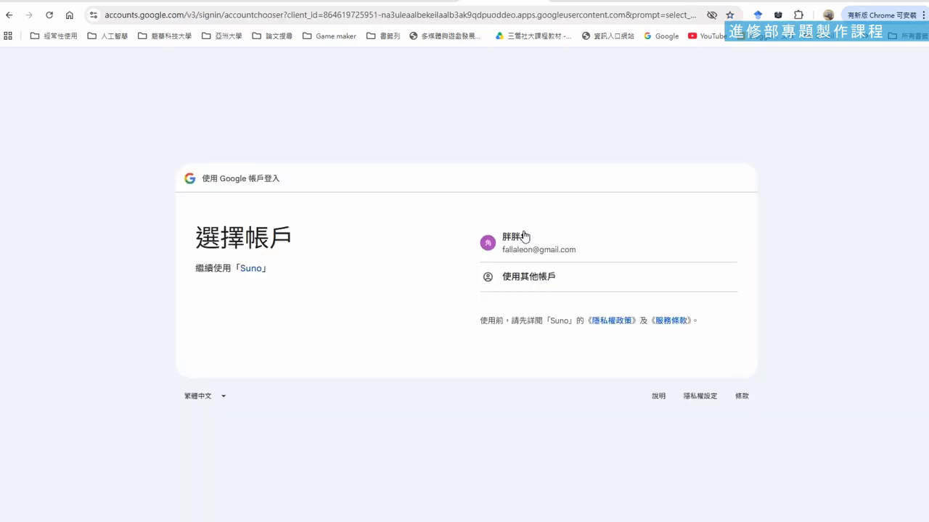
{"action": "left_click", "coordinate": [524, 237]}
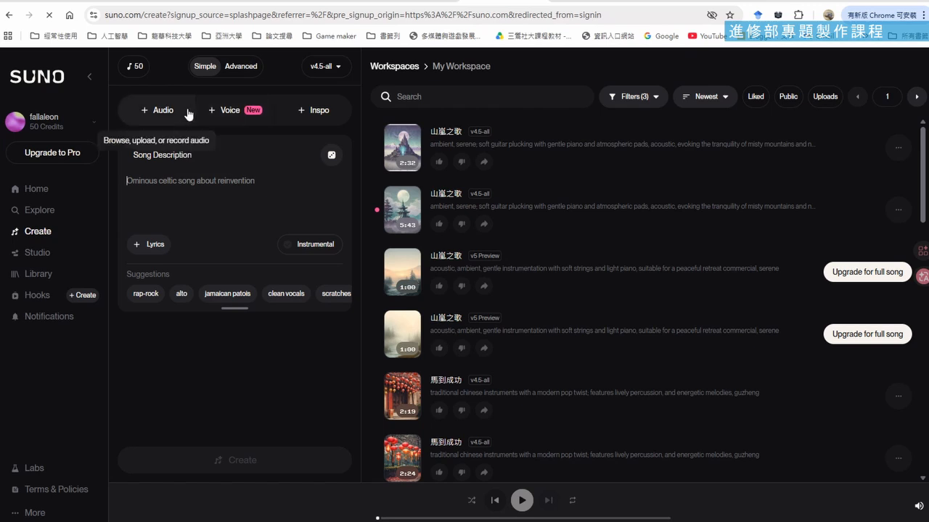
Browse Suno's Home page, including the feature banners, recommended song lists and the For Every Mood playlists
{"action": "left_click", "coordinate": [46, 192]}
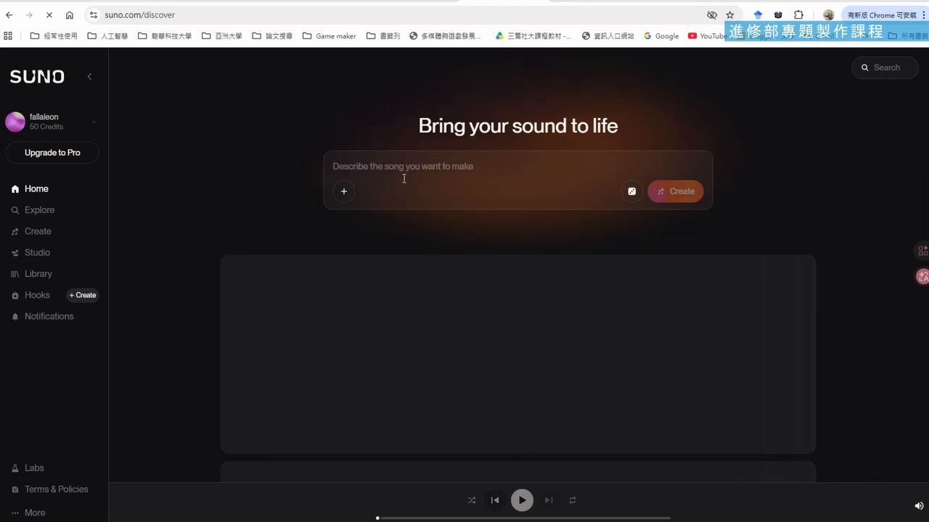
{"action": "scroll", "coordinate": [478, 178], "scroll_direction": "down", "scroll_amount": 4}
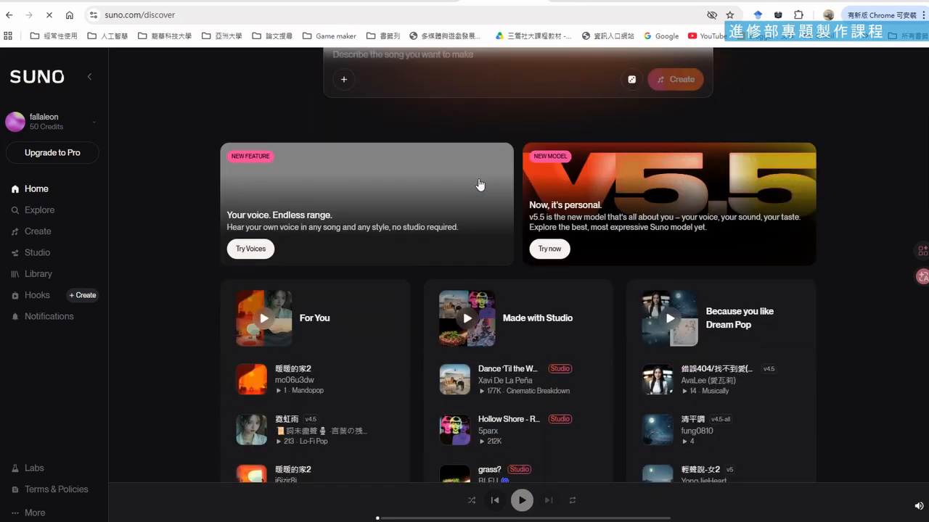
{"action": "scroll", "coordinate": [488, 219], "scroll_direction": "down", "scroll_amount": 2}
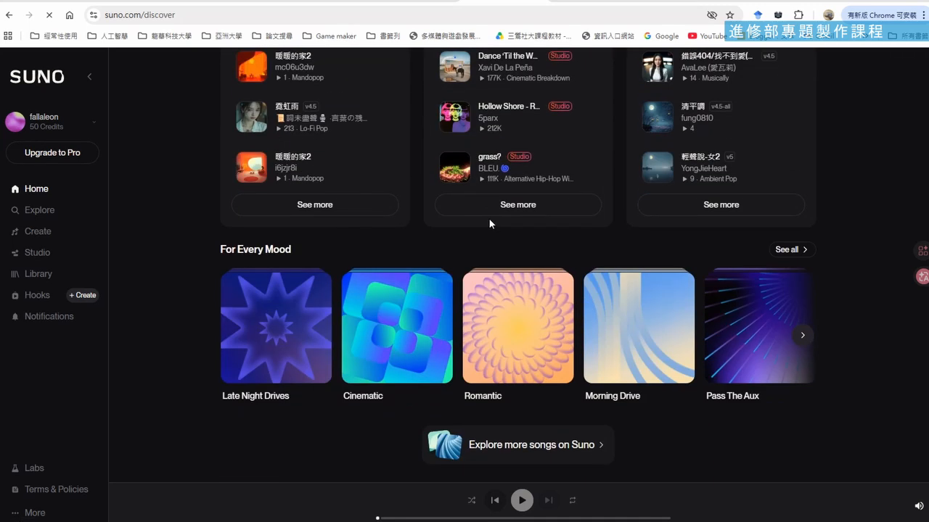
{"action": "scroll", "coordinate": [488, 217], "scroll_direction": "up", "scroll_amount": 5}
{"action": "scroll", "coordinate": [490, 225], "scroll_direction": "down", "scroll_amount": 1}
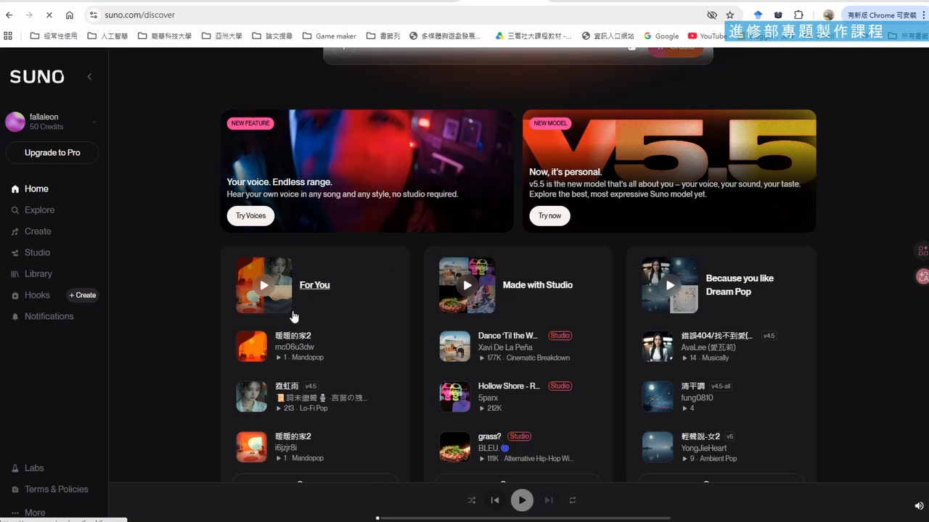
{"action": "scroll", "coordinate": [240, 202], "scroll_direction": "up", "scroll_amount": 2}
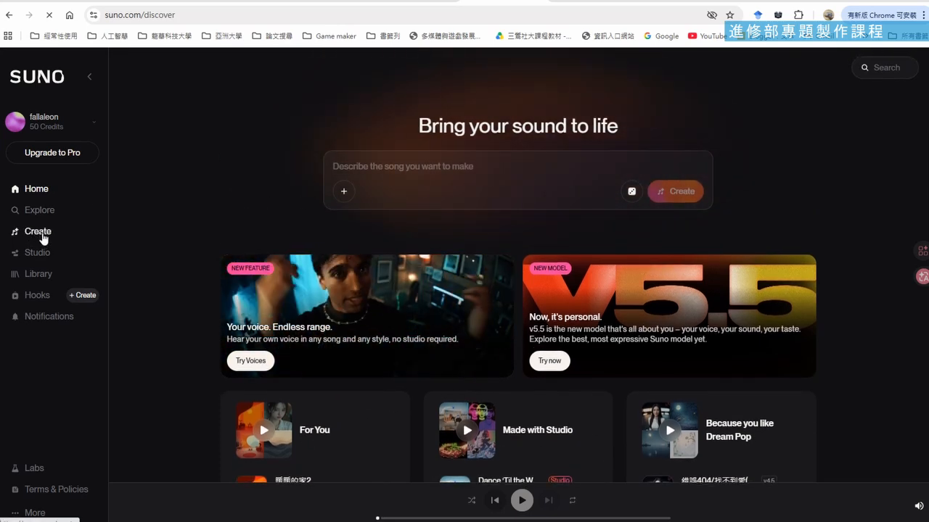
Open Suno's song creation page in Simple mode and paste the copied English prompt as the song description
{"action": "left_click", "coordinate": [40, 235]}
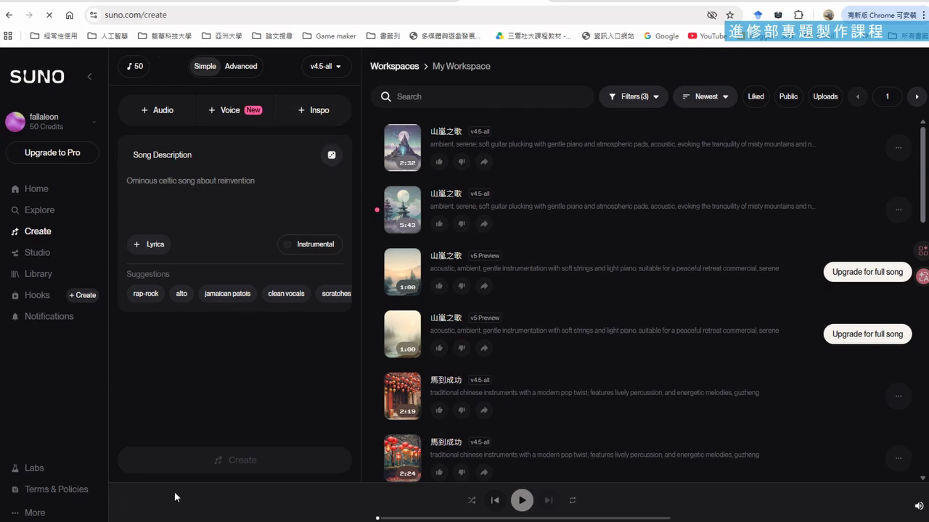
{"action": "left_click", "coordinate": [242, 67]}
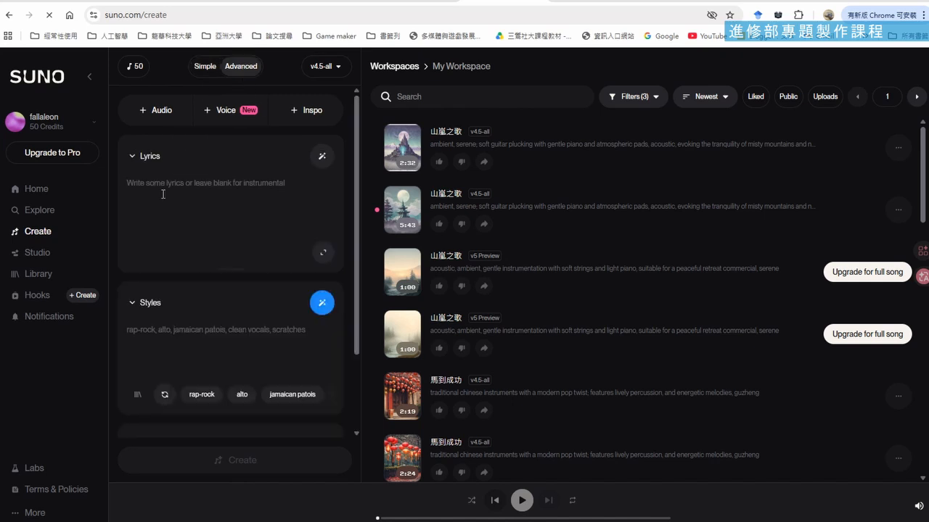
{"action": "left_click", "coordinate": [205, 67]}
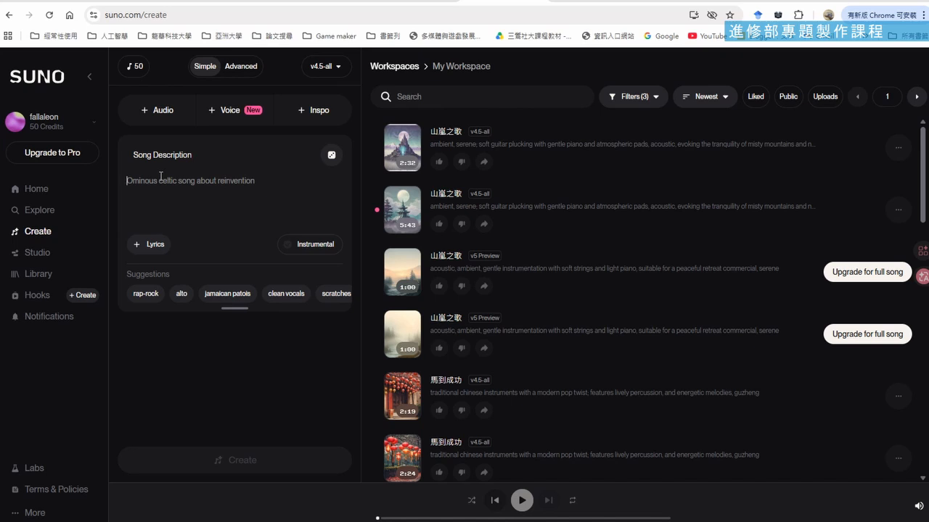
{"action": "key", "text": "ctrl+v"}
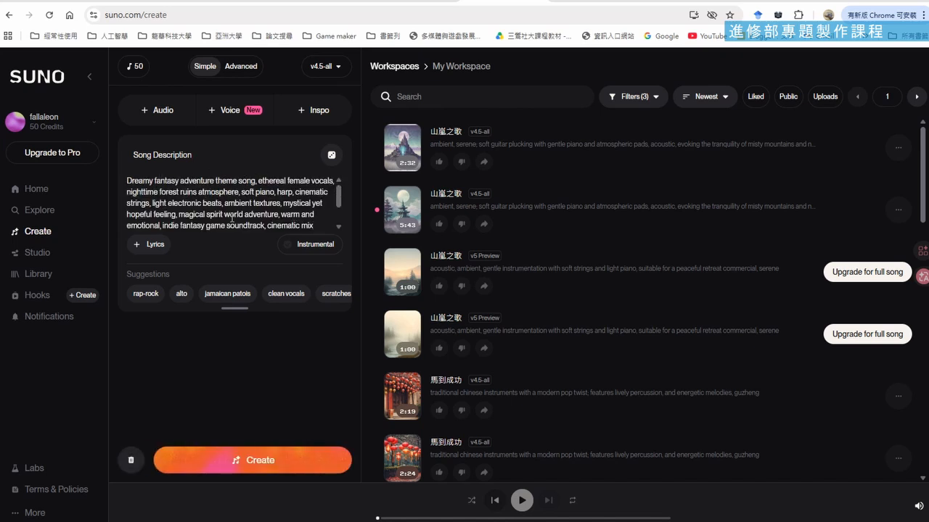
Generate the song from the pasted description with the Instrumental option off
{"action": "left_click", "coordinate": [291, 250]}
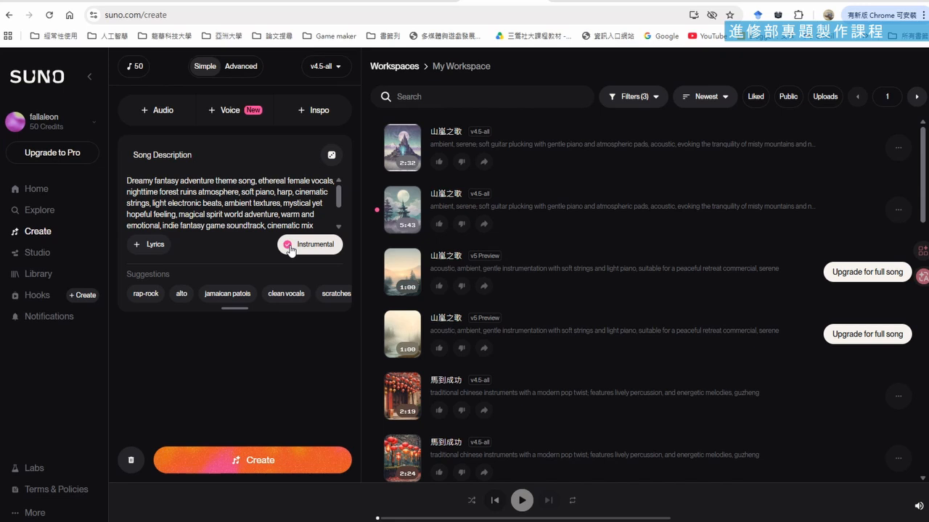
{"action": "left_click", "coordinate": [290, 249]}
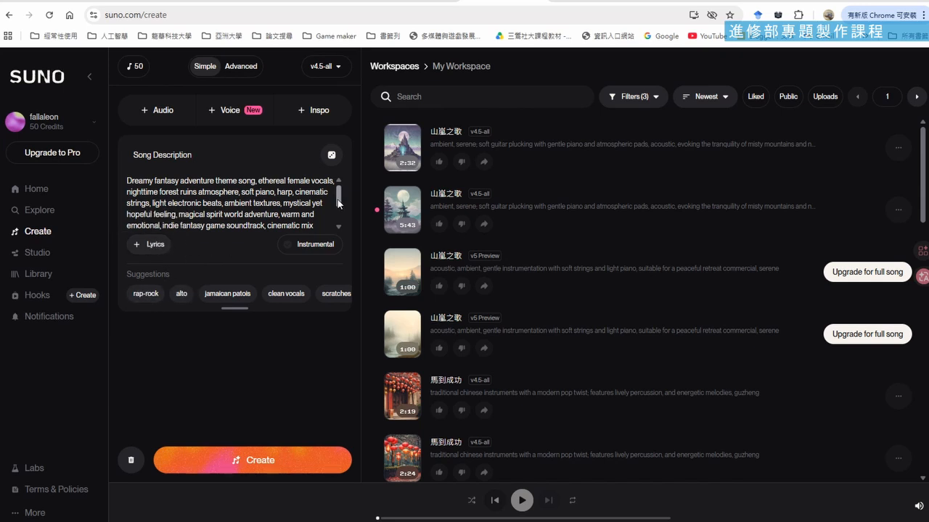
{"action": "mouse_move", "coordinate": [337, 200]}
{"action": "left_mouse_down"}
{"action": "mouse_move", "coordinate": [339, 221]}
{"action": "mouse_move", "coordinate": [341, 195]}
{"action": "left_mouse_up"}
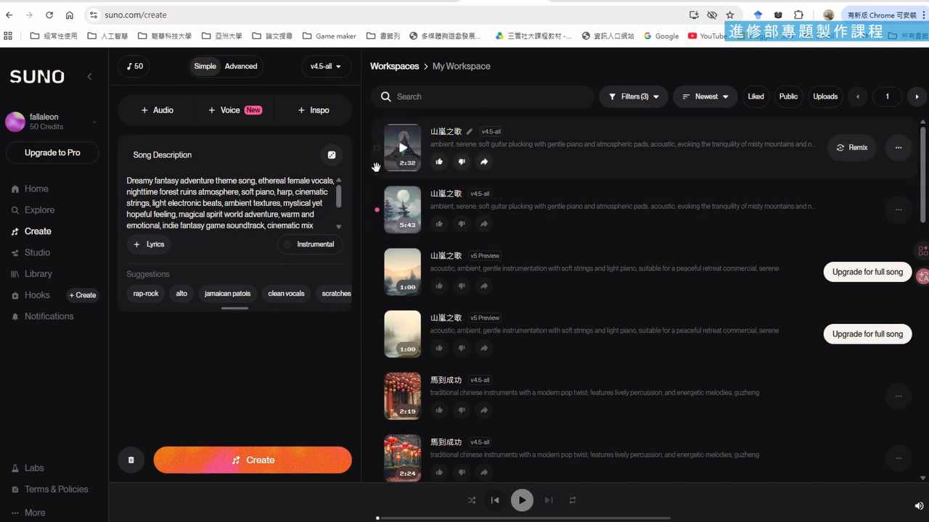
{"action": "left_click", "coordinate": [268, 462]}
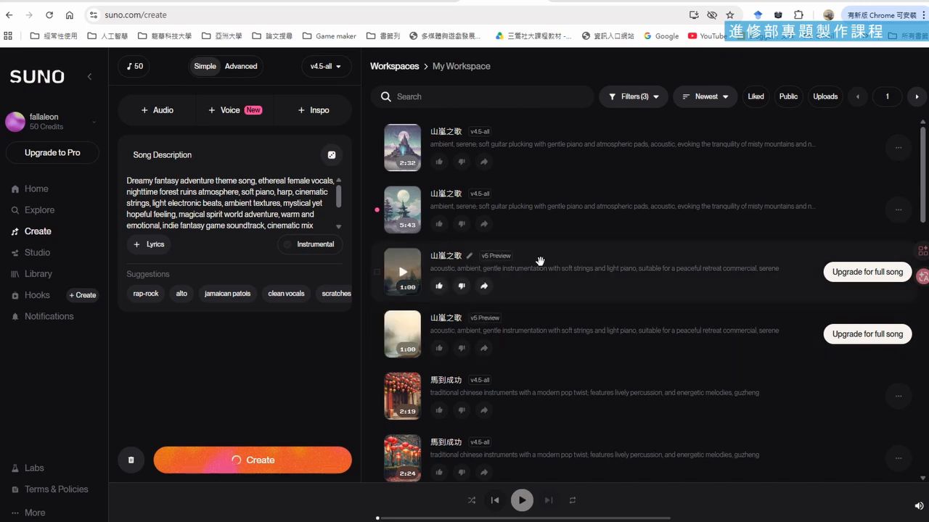
Review the list of available Suno model versions, keeping v4.5-all as the selected model
{"action": "left_click", "coordinate": [327, 67]}
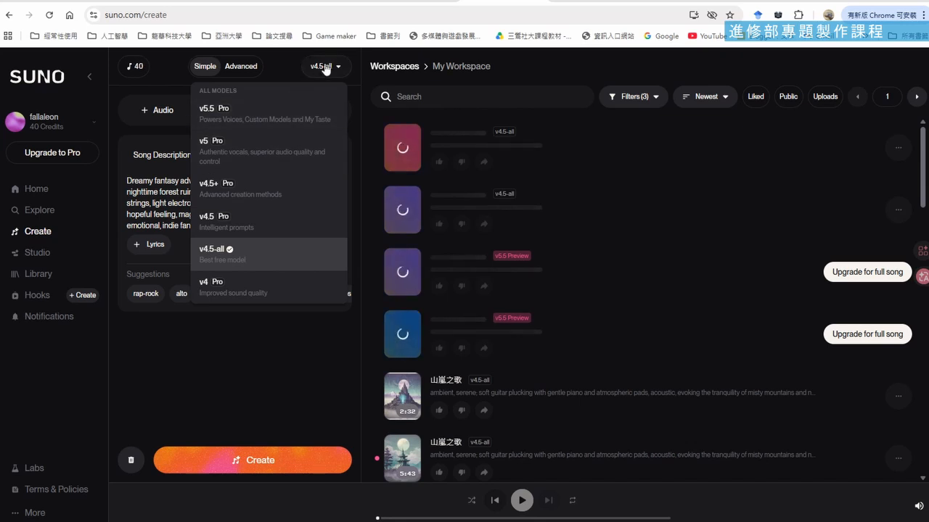
{"action": "left_click", "coordinate": [534, 58]}
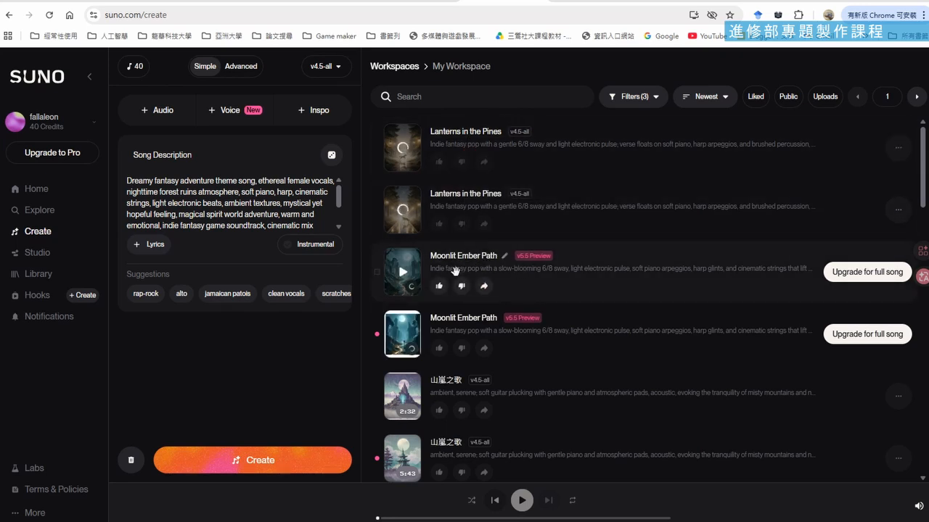
{"action": "left_click", "coordinate": [327, 69]}
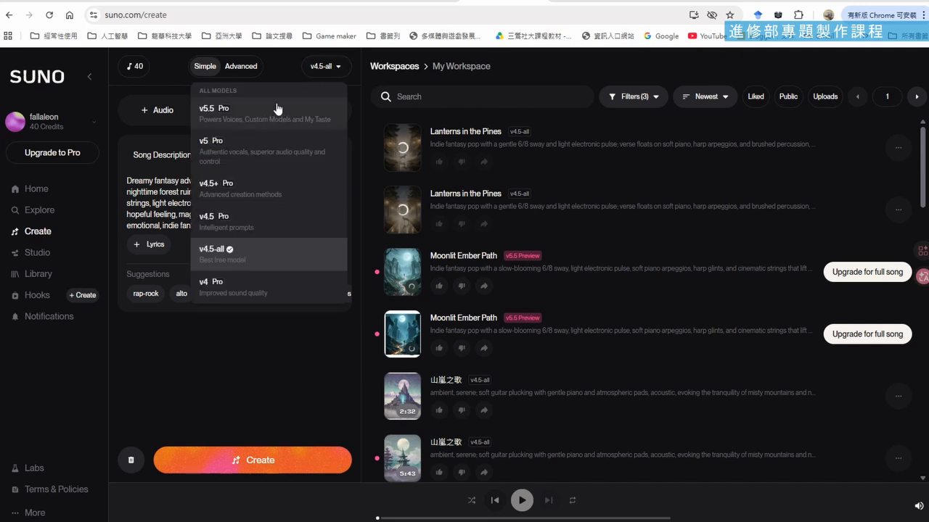
{"action": "left_click", "coordinate": [541, 61]}
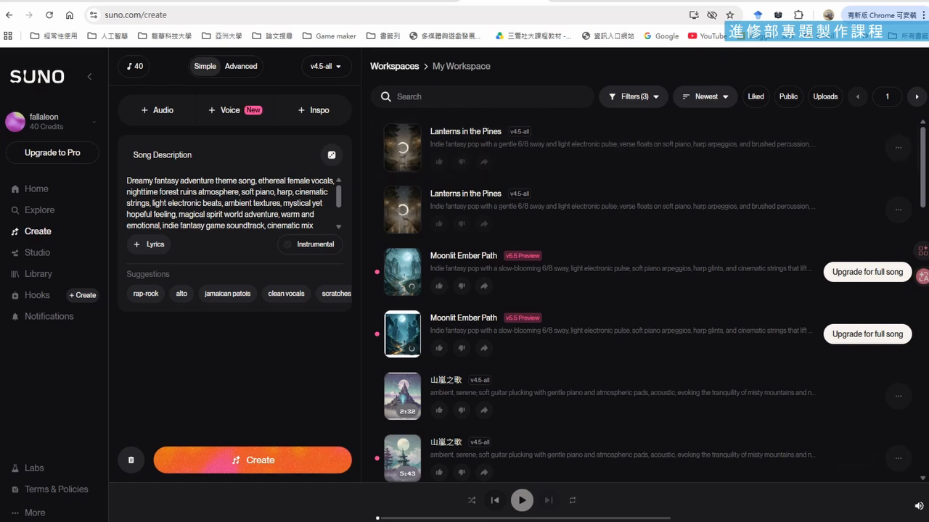
Look back at the first set's English SUNO prompt in ChatGPT, and return to Suno
{"action": "mouse_move", "coordinate": [591, 521]}
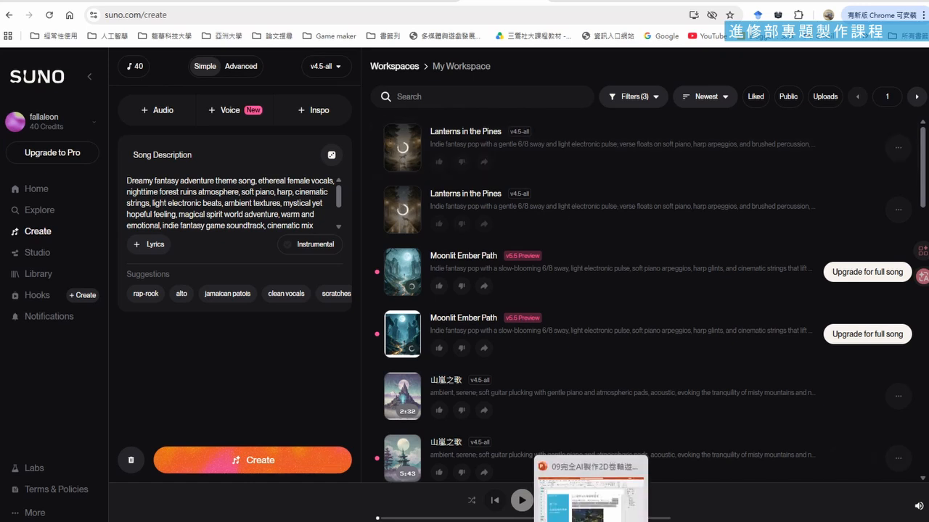
{"action": "left_click", "coordinate": [415, 1]}
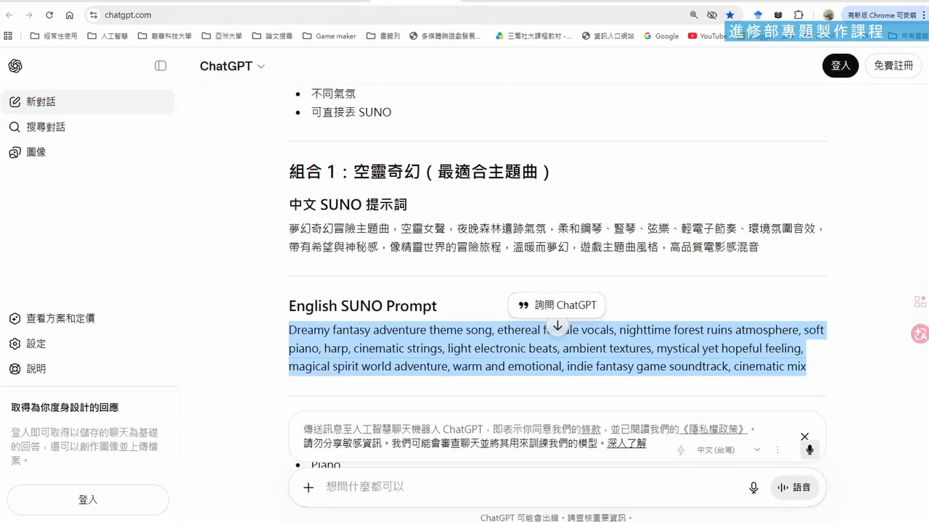
{"action": "left_click", "coordinate": [505, 1]}
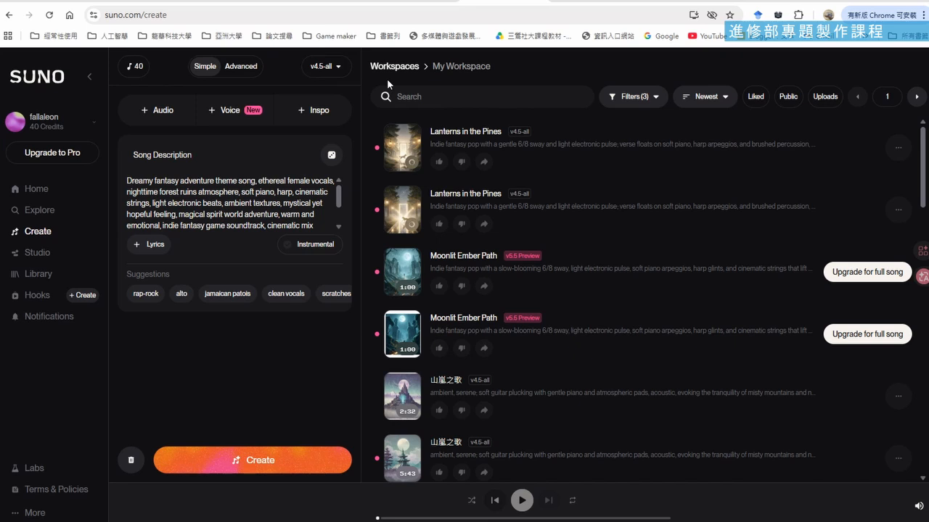
Listen to part of each of the two v4.5-all versions of Lanterns in the Pines, pausing playback after each
{"action": "left_click", "coordinate": [405, 157]}
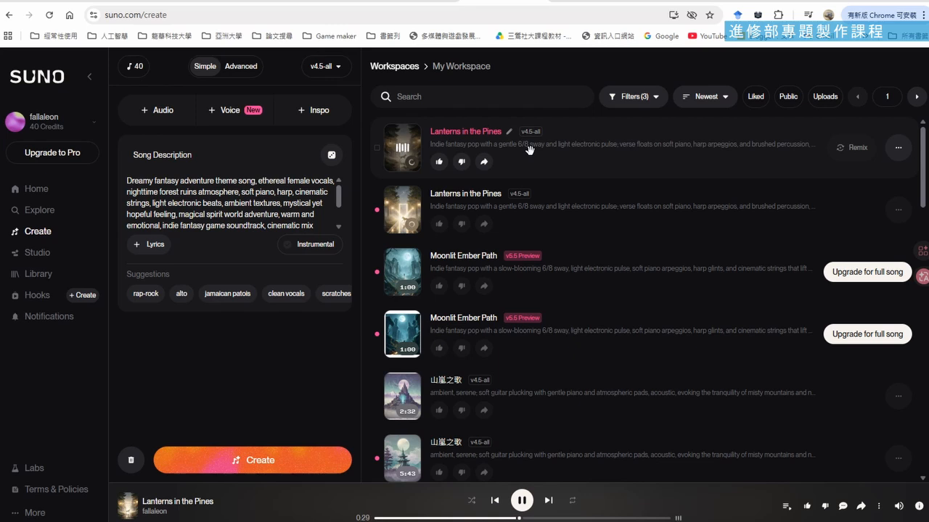
{"action": "left_click", "coordinate": [522, 500]}
{"action": "left_click", "coordinate": [401, 212]}
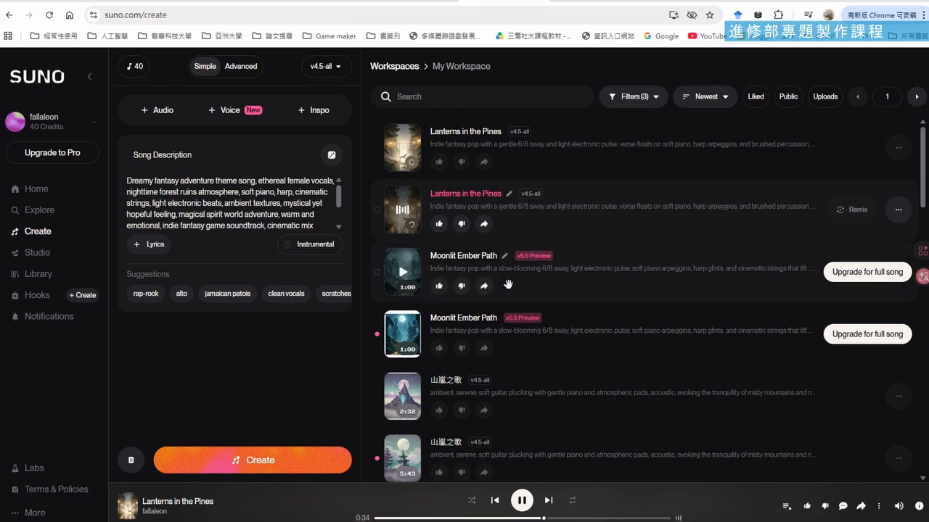
{"action": "left_click", "coordinate": [522, 500]}
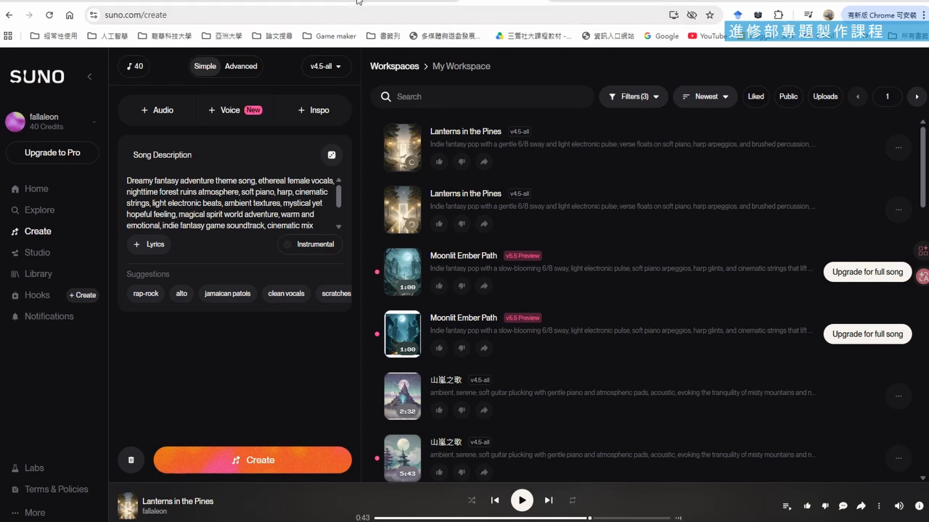
Switch to ChatGPT and copy the English SUNO prompt of set 2, the forest exploration game BGM
{"action": "left_click", "coordinate": [388, 2]}
{"action": "scroll", "coordinate": [439, 226], "scroll_direction": "up", "scroll_amount": 2}
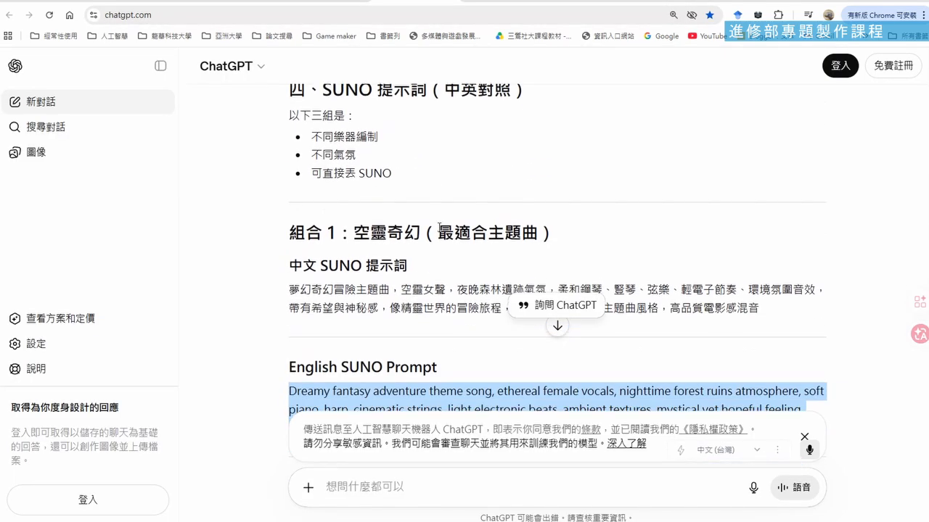
{"action": "scroll", "coordinate": [438, 226], "scroll_direction": "down", "scroll_amount": 8}
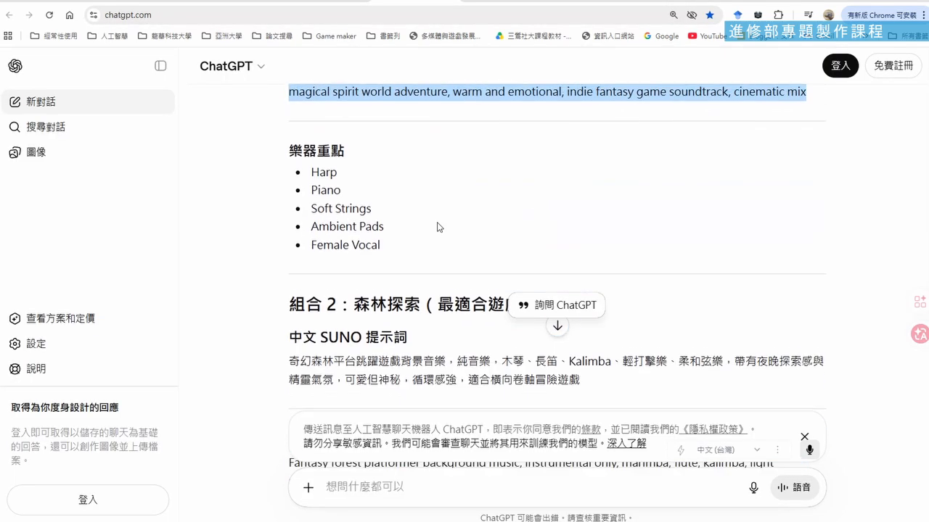
{"action": "scroll", "coordinate": [438, 226], "scroll_direction": "down", "scroll_amount": 1}
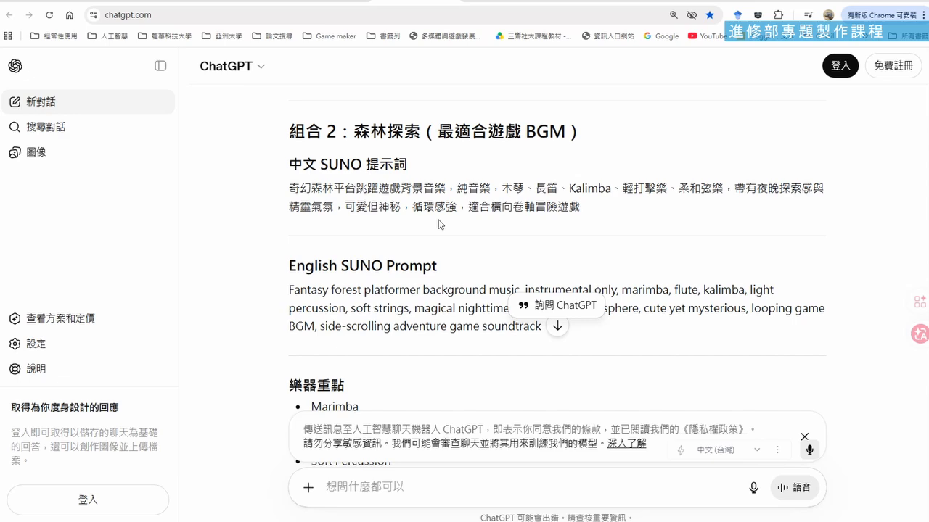
{"action": "scroll", "coordinate": [438, 226], "scroll_direction": "down", "scroll_amount": 1}
{"action": "scroll", "coordinate": [437, 222], "scroll_direction": "up", "scroll_amount": 3}
{"action": "scroll", "coordinate": [441, 222], "scroll_direction": "down", "scroll_amount": 2}
{"action": "left_click", "coordinate": [396, 190]}
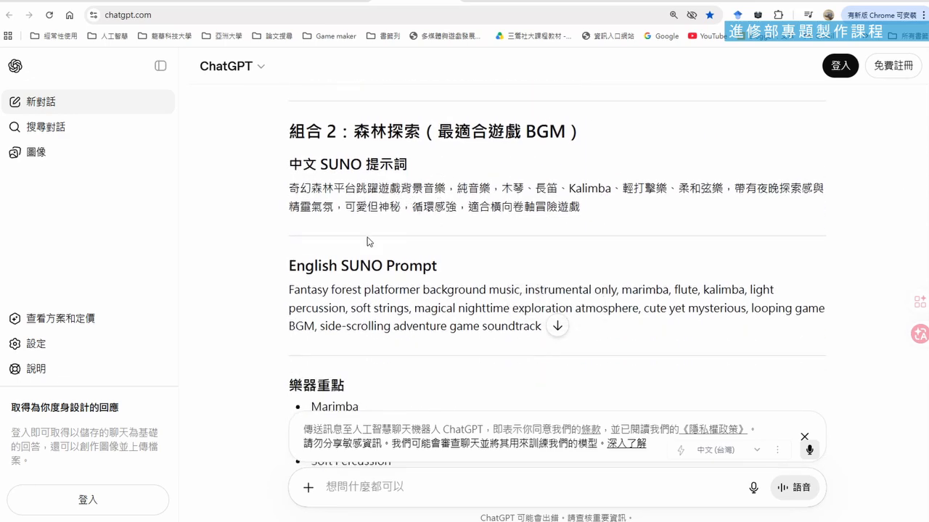
{"action": "left_click_drag", "start_coordinate": [292, 288], "coordinate": [517, 304]}
{"action": "key", "text": "ctrl+c"}
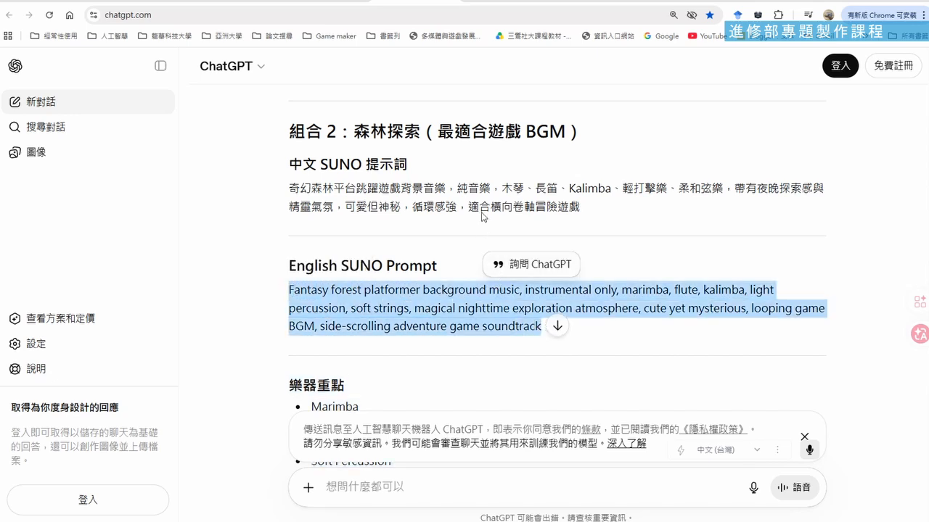
In Suno, replace the song description with the copied forest platformer prompt and generate the background music
{"action": "left_click", "coordinate": [495, 2]}
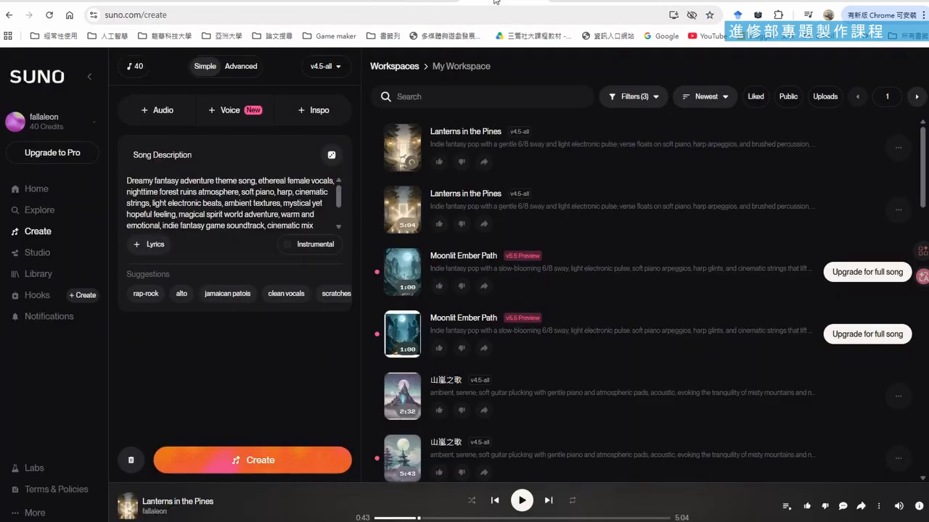
{"action": "triple_click", "coordinate": [247, 190]}
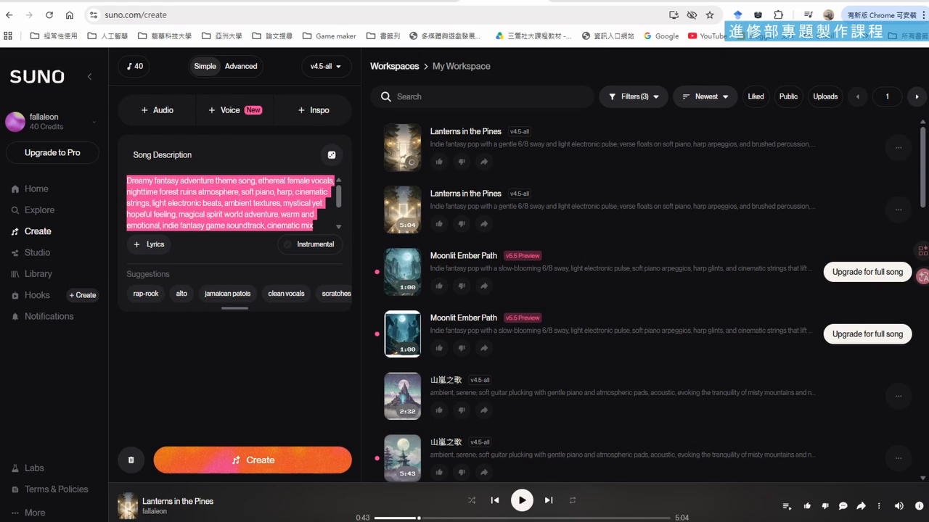
{"action": "left_click", "coordinate": [732, 1]}
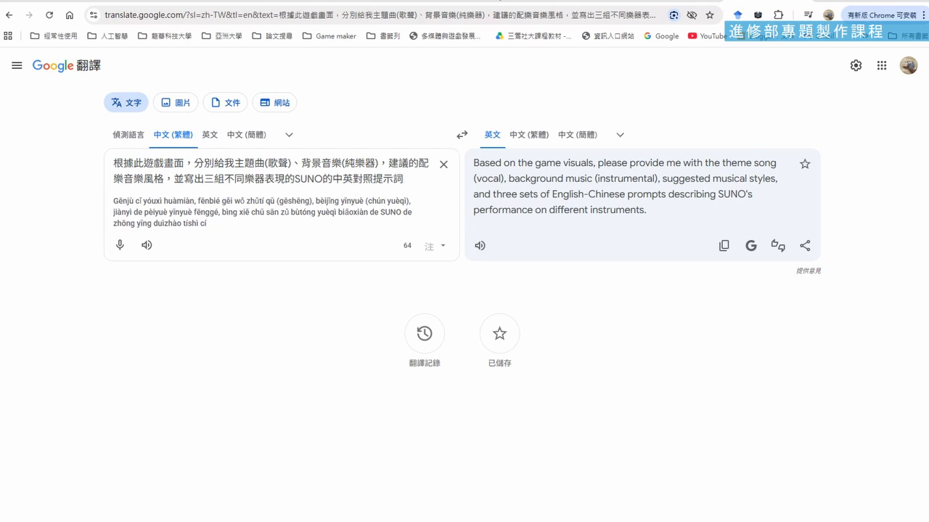
{"action": "left_click", "coordinate": [500, 1]}
{"action": "key", "text": "ctrl+v"}
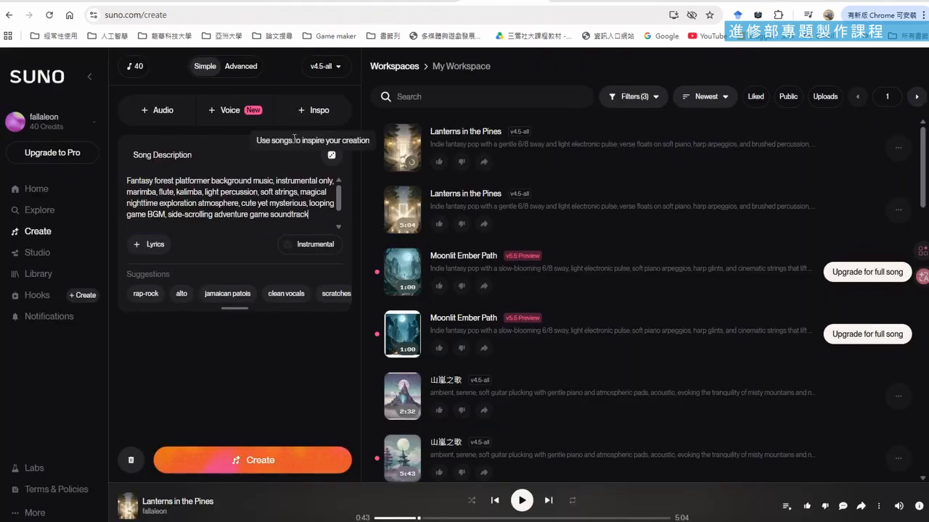
{"action": "left_click", "coordinate": [279, 464]}
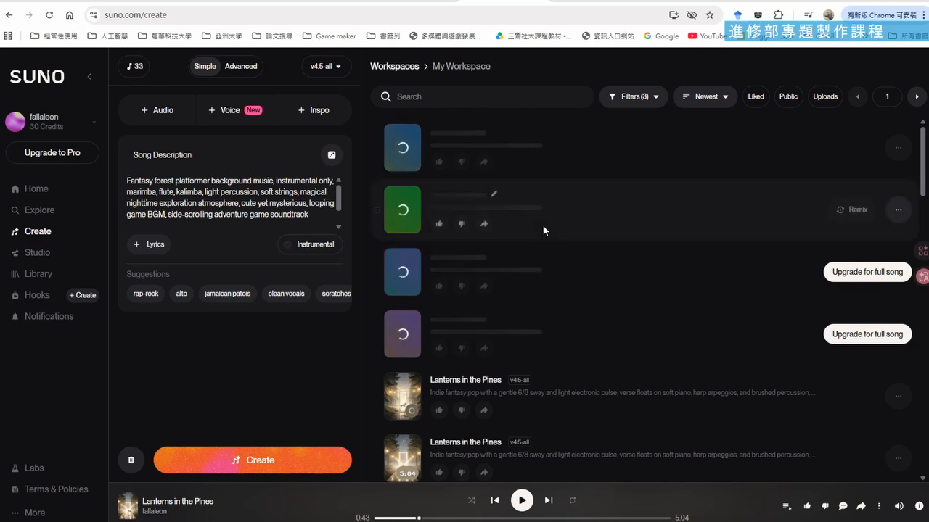
Download the 5:30 version of Lanterns in the Pines as MP3 audio without upgrading, saving it in the 音樂 folder as Lanterns in the Pines.mp3
{"action": "scroll", "coordinate": [534, 245], "scroll_direction": "down", "scroll_amount": 2}
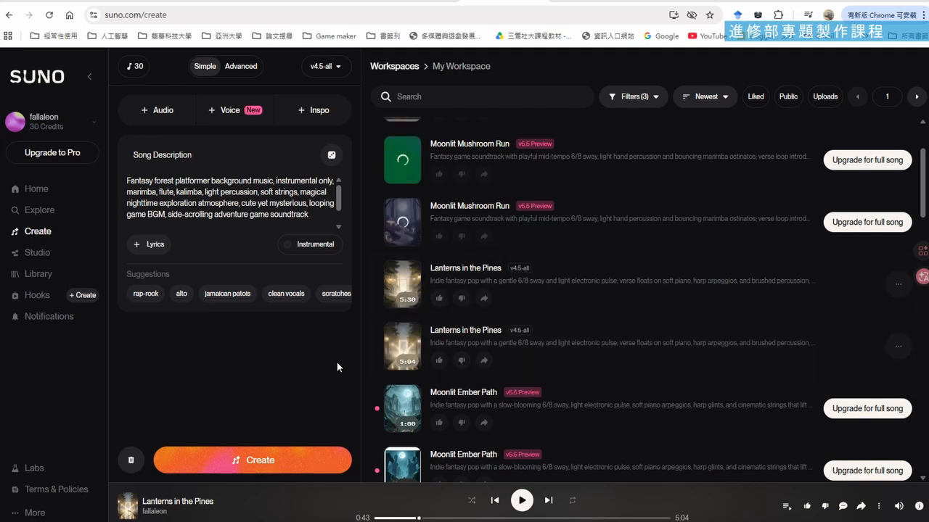
{"action": "left_click", "coordinate": [898, 284]}
{"action": "mouse_move", "coordinate": [869, 395]}
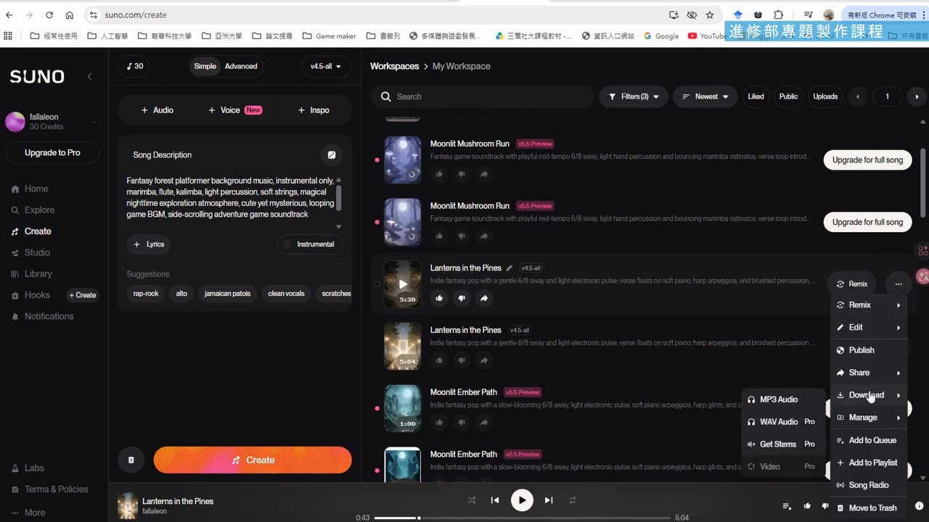
{"action": "left_click", "coordinate": [790, 405]}
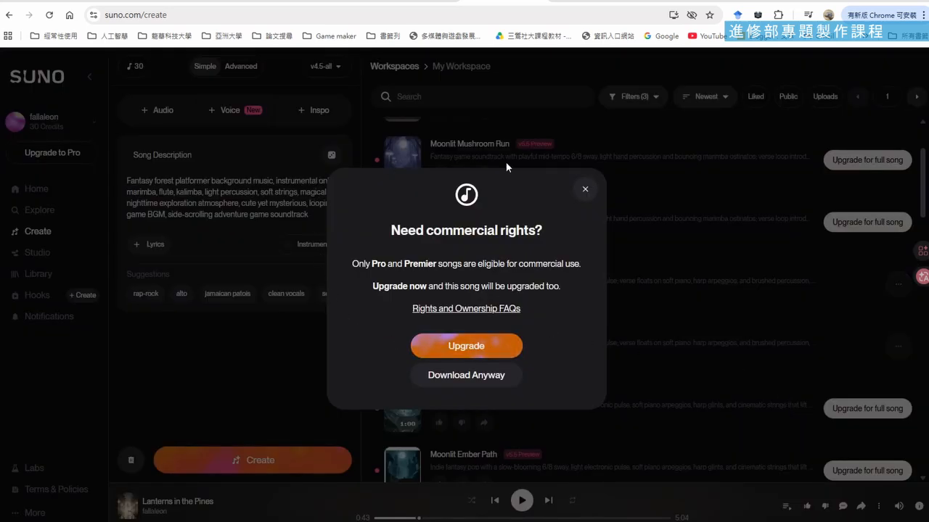
{"action": "left_click", "coordinate": [468, 380]}
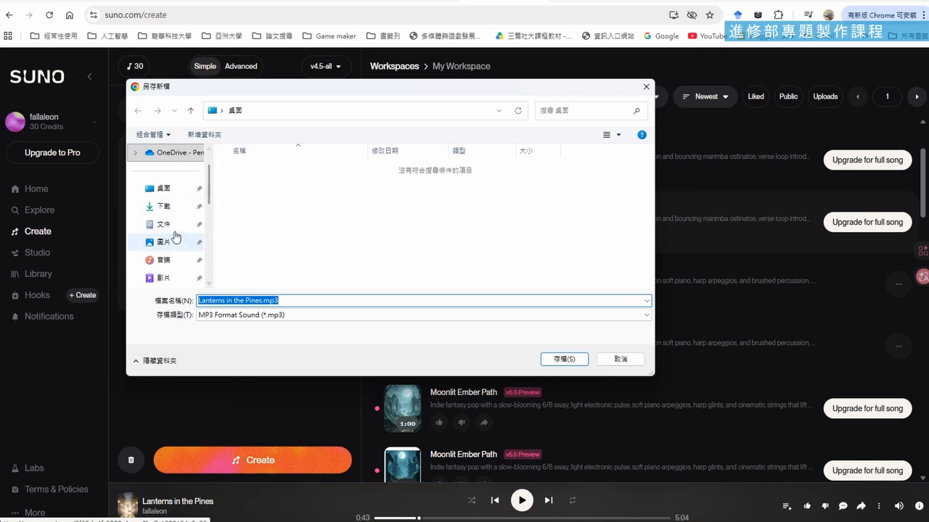
{"action": "left_click", "coordinate": [177, 263]}
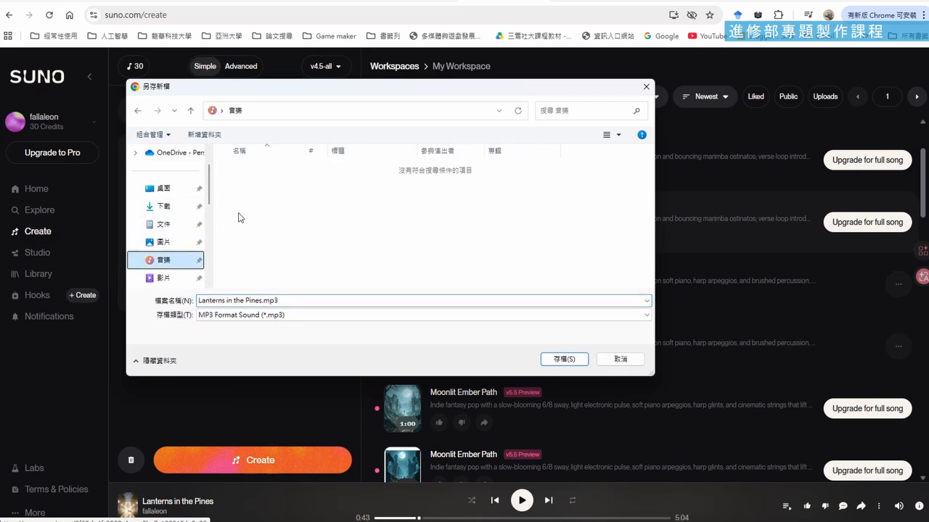
{"action": "left_click", "coordinate": [556, 359]}
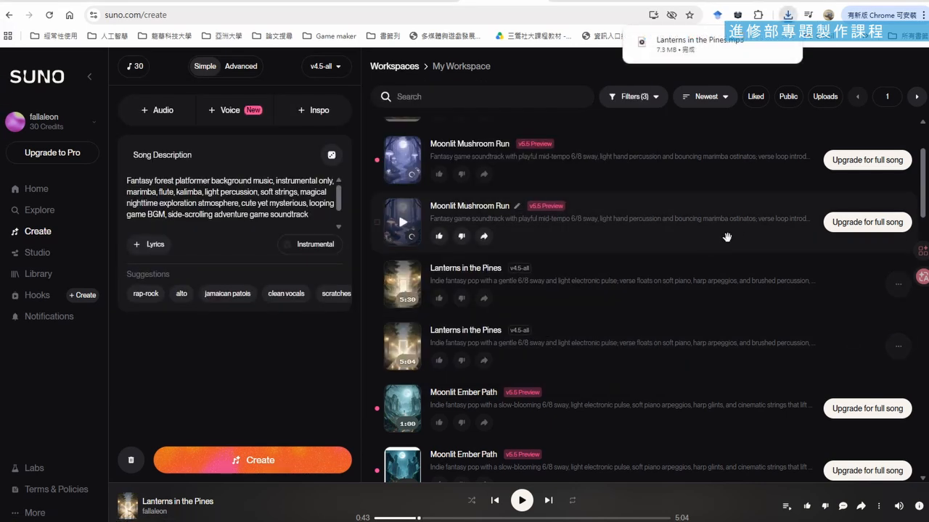
{"action": "left_click", "coordinate": [898, 284]}
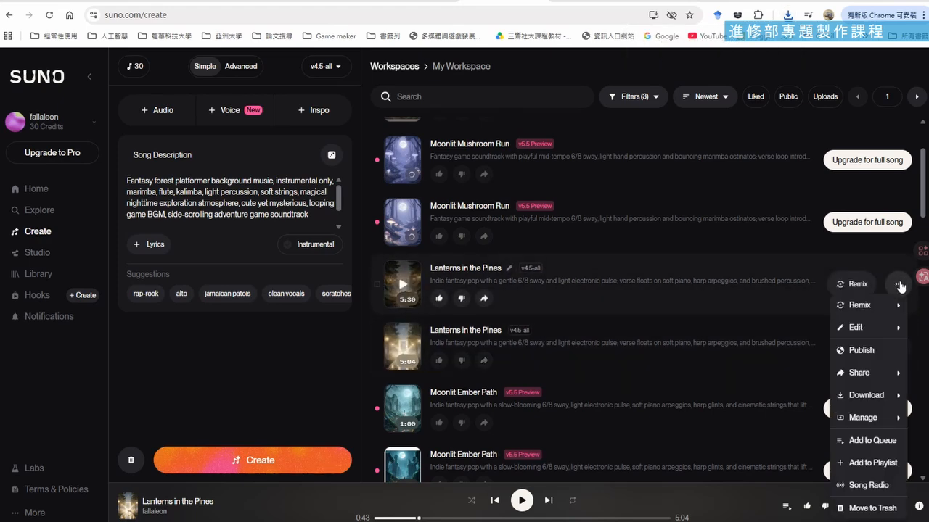
{"action": "mouse_move", "coordinate": [880, 395]}
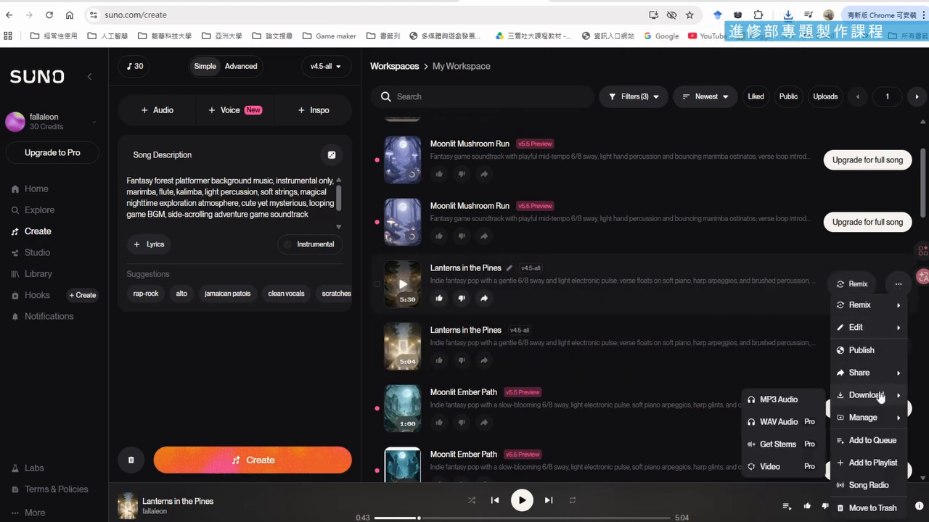
{"action": "left_click", "coordinate": [800, 404]}
{"action": "left_click", "coordinate": [496, 375]}
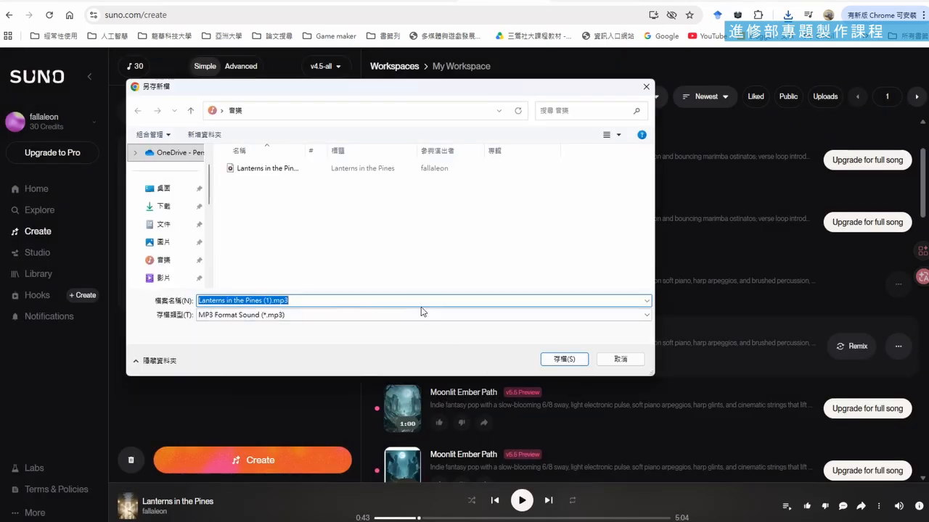
{"action": "left_click", "coordinate": [615, 359]}
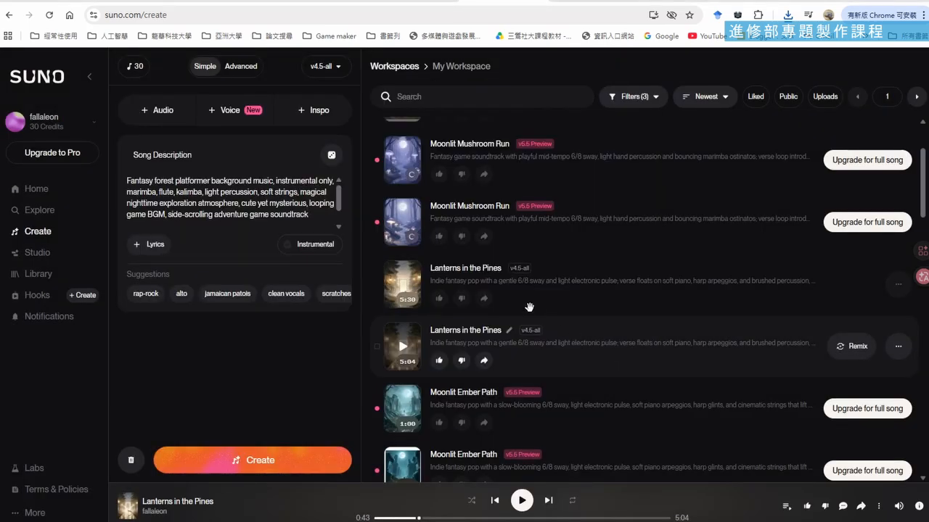
Download the 5:04 version of Lanterns in the Pines as MP3 audio, saving it in the 音樂 folder as Lanterns in the Pines (1).mp3
{"action": "left_click", "coordinate": [899, 346]}
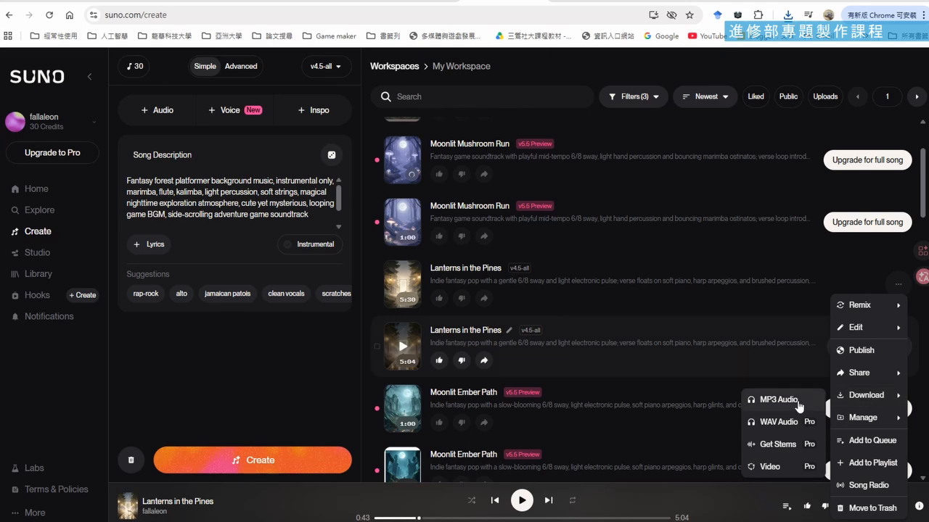
{"action": "left_click", "coordinate": [778, 399]}
{"action": "left_click", "coordinate": [494, 374]}
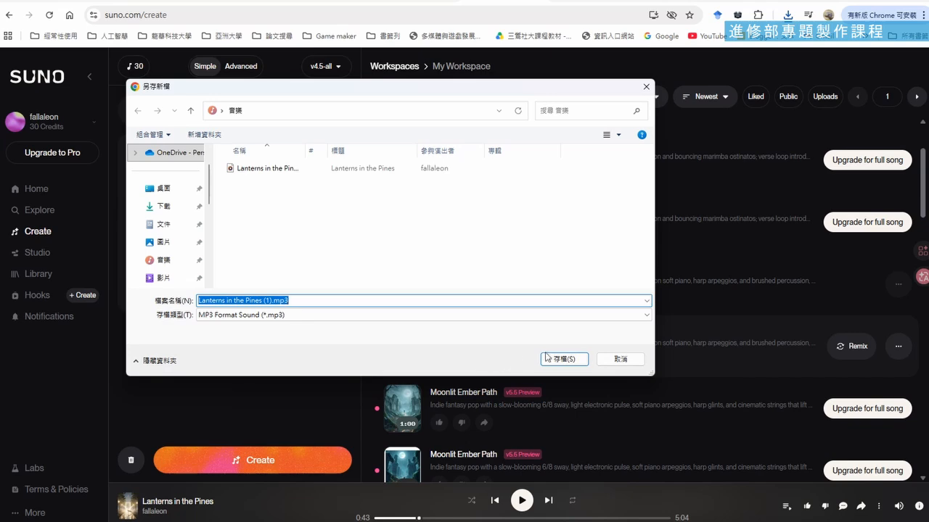
{"action": "left_click", "coordinate": [547, 357]}
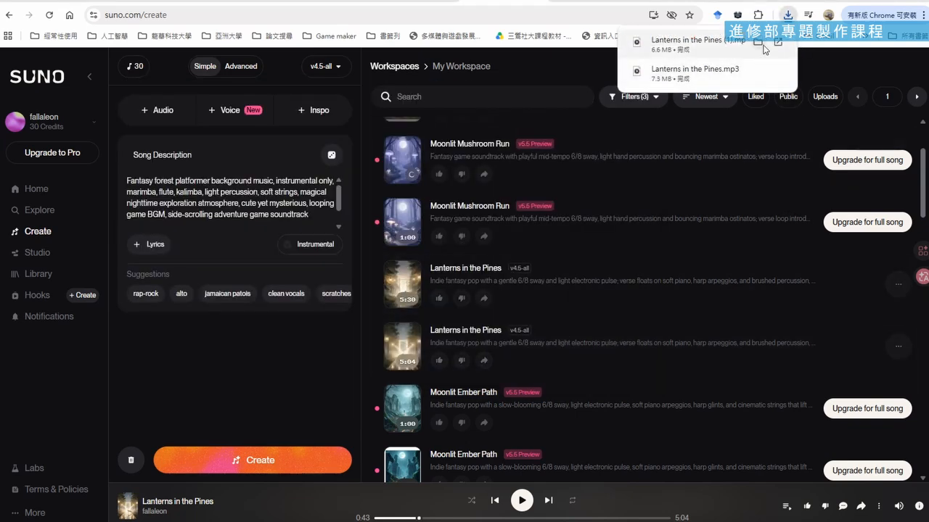
Open the folder of the downloaded Lanterns in the Pines (1).mp3, play it with 媒體播放器 as the permanent MP3 app, and close the player
{"action": "left_click", "coordinate": [758, 43]}
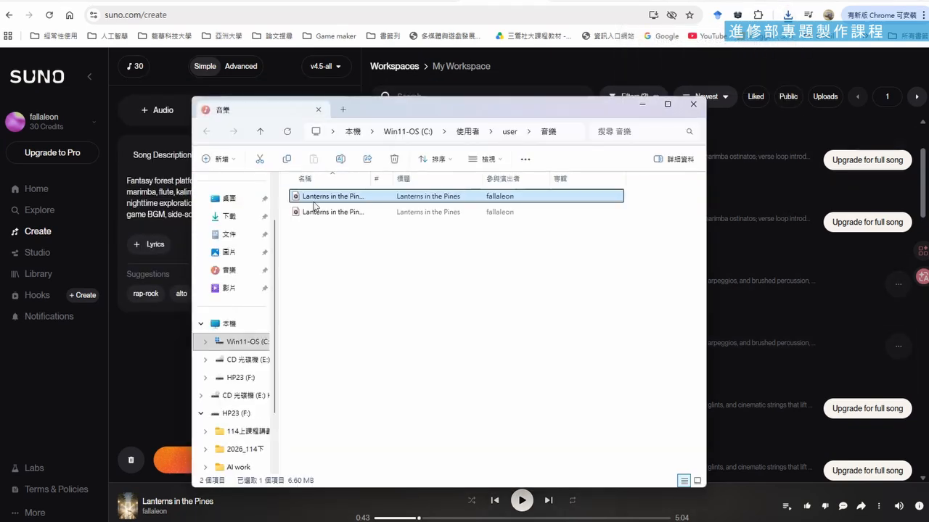
{"action": "double_click", "coordinate": [327, 202]}
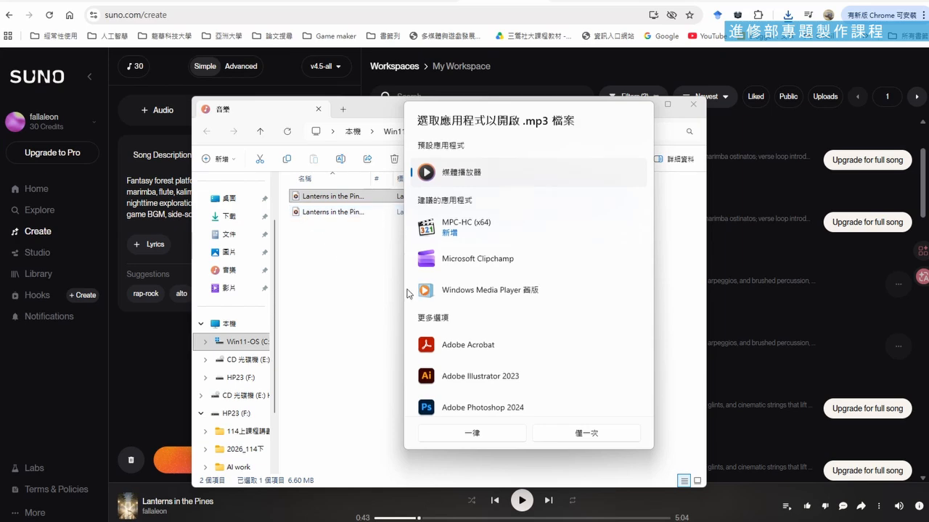
{"action": "left_click", "coordinate": [484, 438]}
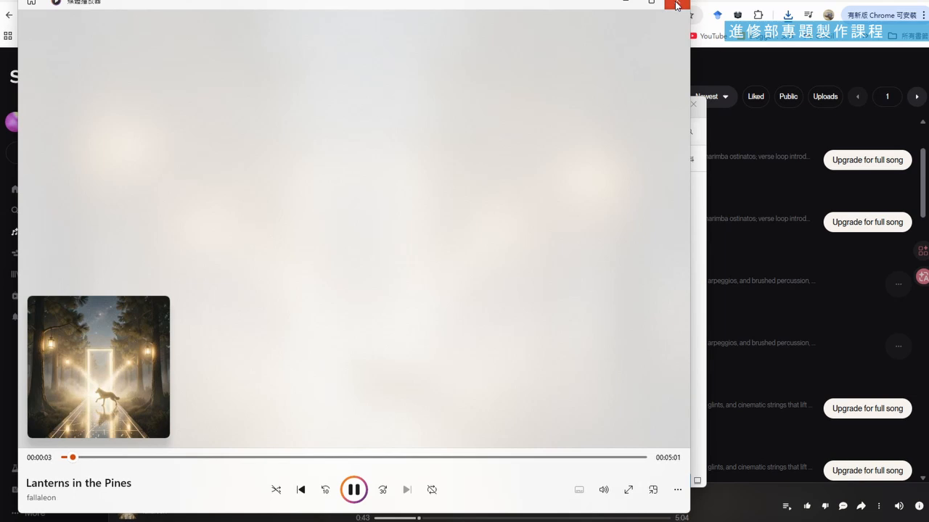
{"action": "left_click", "coordinate": [676, 6]}
Delete Lanterns in the Pines.mp3 from the 音樂 folder, and narrow, move aside and minimize the folder window
{"action": "left_click", "coordinate": [337, 214]}
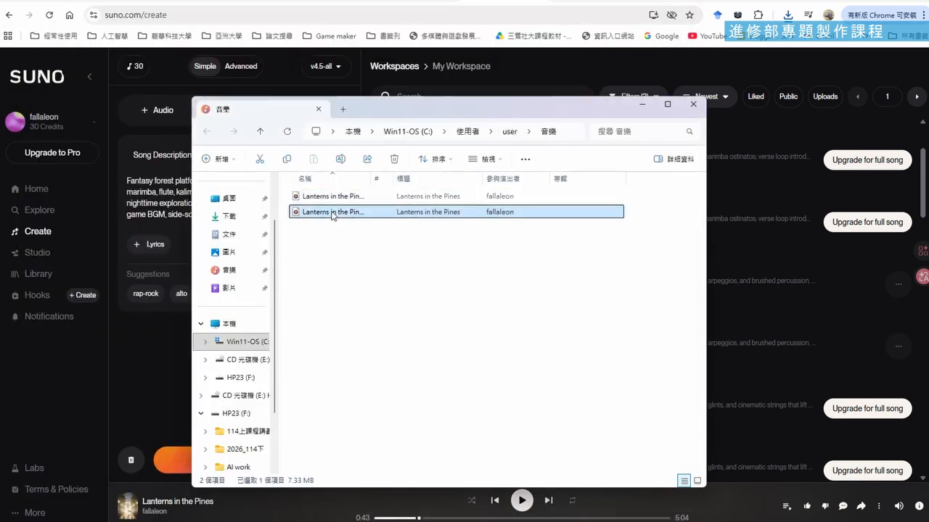
{"action": "key", "text": "Delete"}
{"action": "left_click_drag", "start_coordinate": [449, 122], "coordinate": [461, 188]}
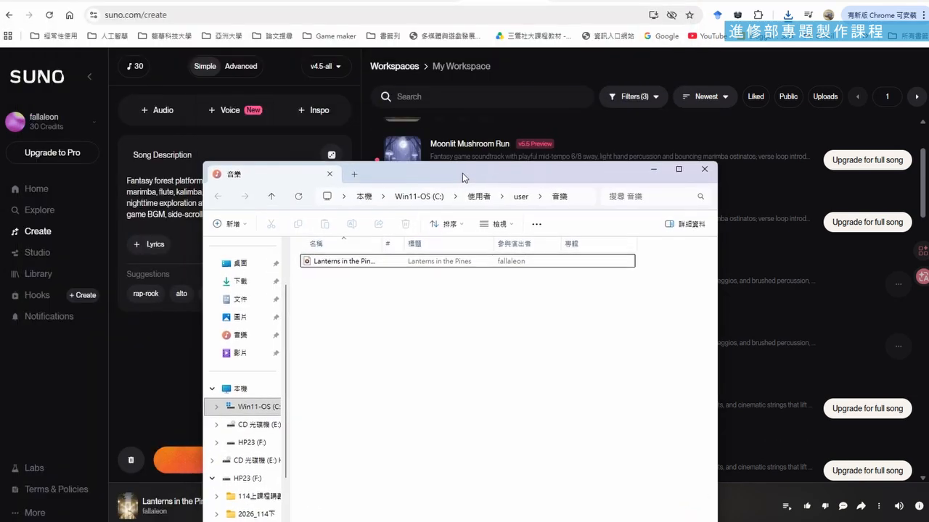
{"action": "left_click_drag", "start_coordinate": [720, 253], "coordinate": [573, 255]}
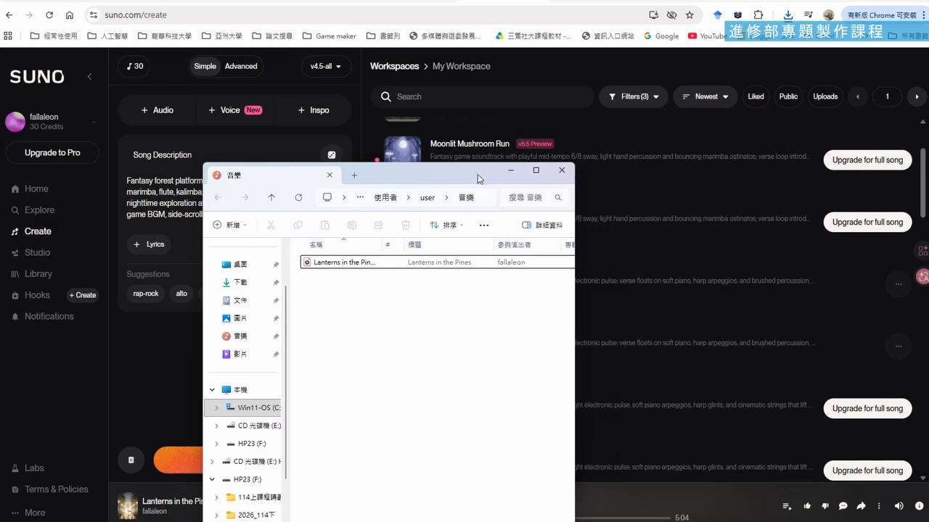
{"action": "left_click_drag", "start_coordinate": [477, 174], "coordinate": [678, 304]}
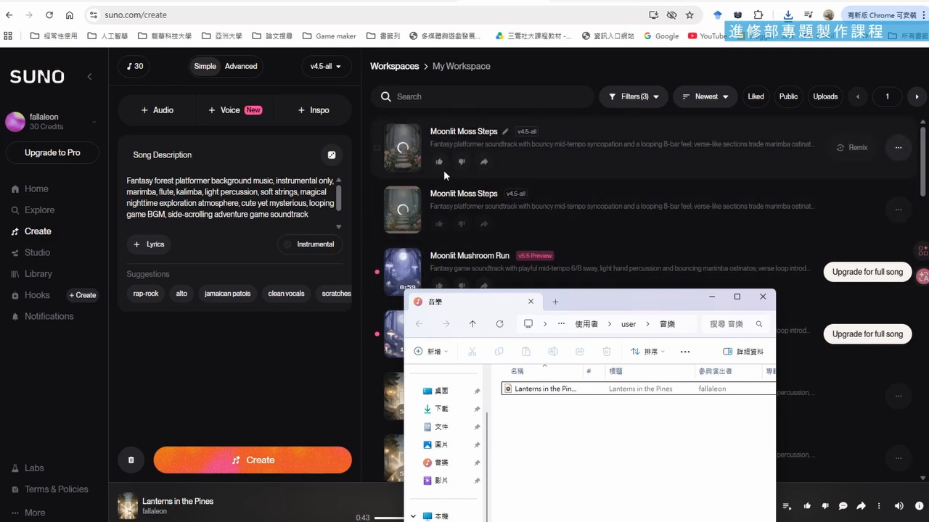
{"action": "left_click", "coordinate": [716, 298]}
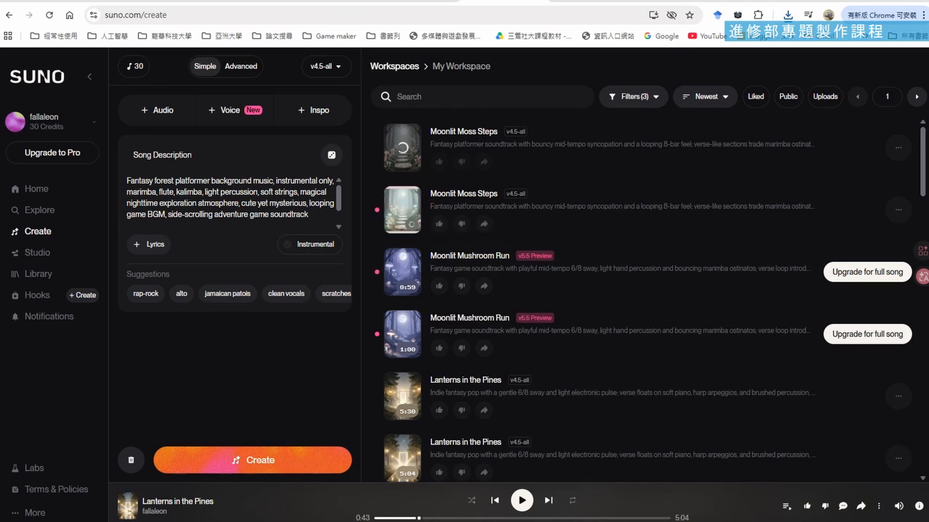
Switch to ChatGPT and review its theme song concept, background music suggestions, recommended style and SUNO prompt sets for the game
{"action": "left_click", "coordinate": [395, 1]}
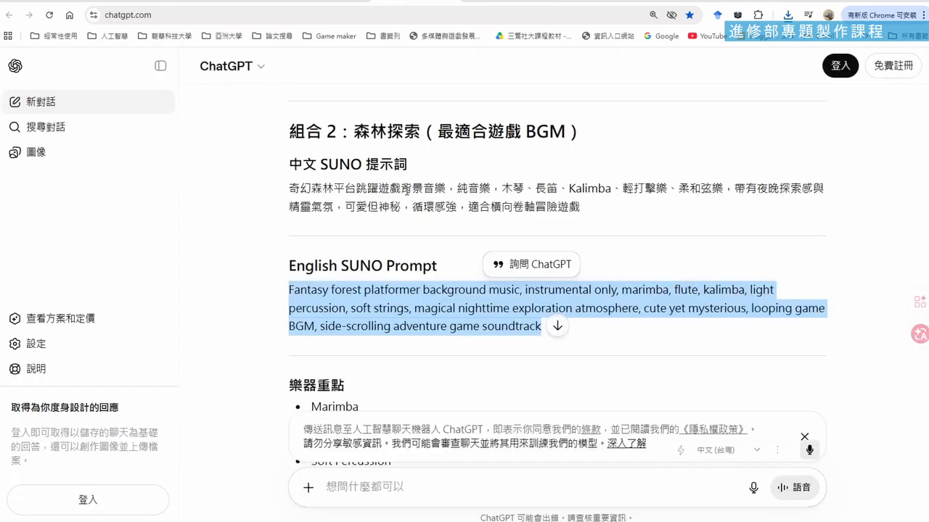
{"action": "scroll", "coordinate": [407, 190], "scroll_direction": "up", "scroll_amount": 5}
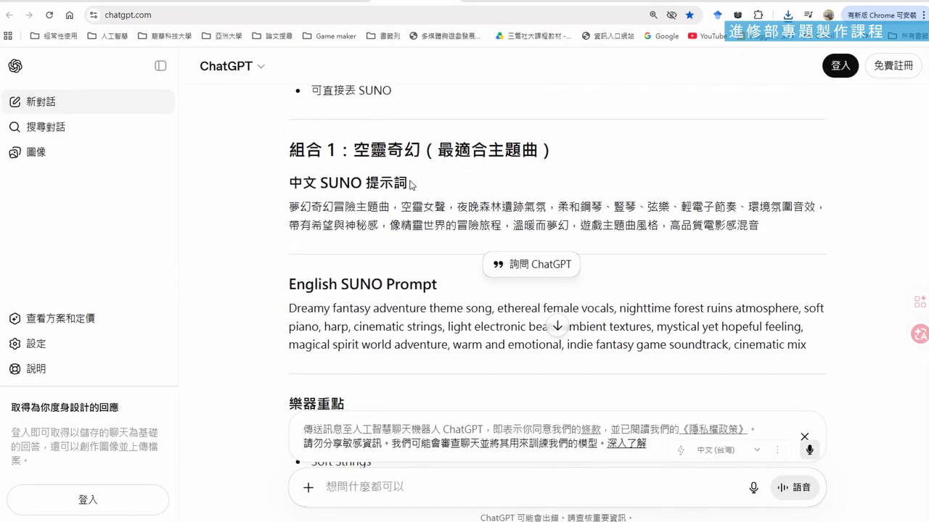
{"action": "scroll", "coordinate": [410, 185], "scroll_direction": "down", "scroll_amount": 5}
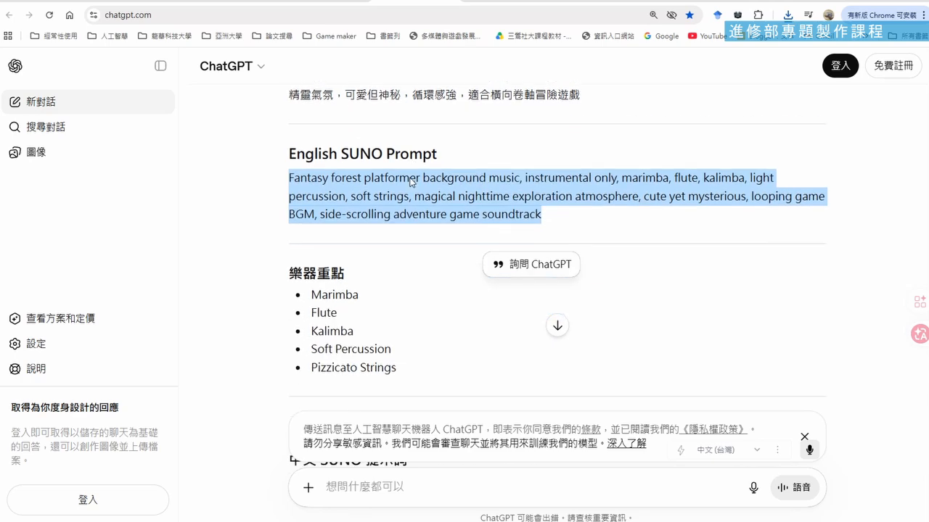
{"action": "scroll", "coordinate": [410, 182], "scroll_direction": "down", "scroll_amount": 3}
{"action": "scroll", "coordinate": [411, 181], "scroll_direction": "up", "scroll_amount": 4}
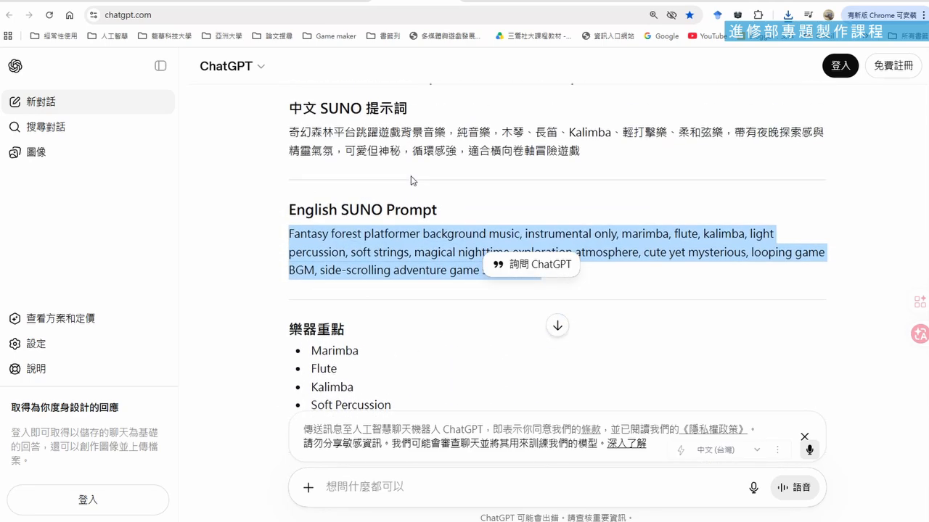
{"action": "scroll", "coordinate": [410, 178], "scroll_direction": "down", "scroll_amount": 3}
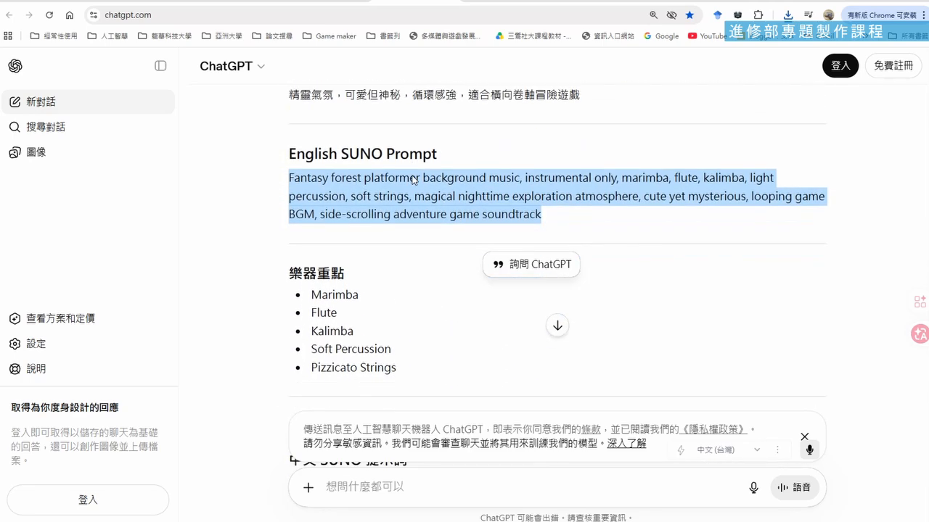
{"action": "scroll", "coordinate": [413, 180], "scroll_direction": "down", "scroll_amount": 10}
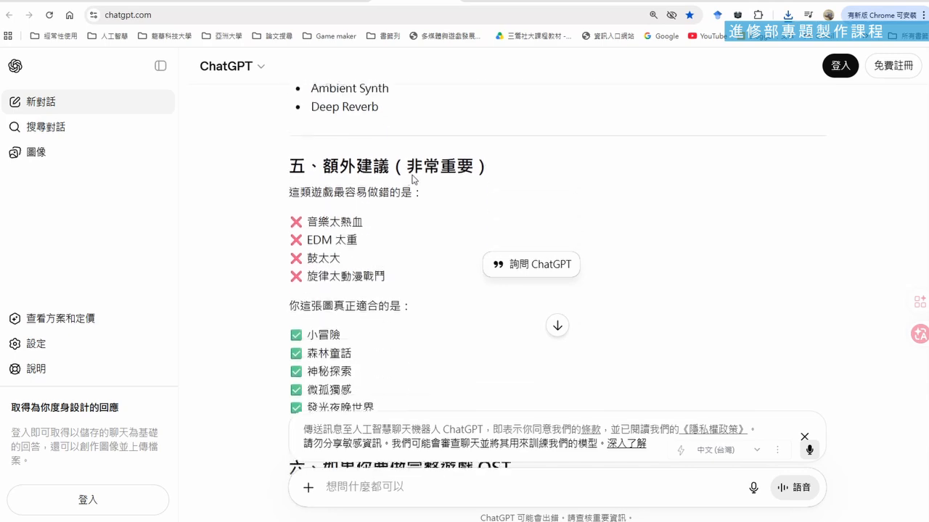
{"action": "scroll", "coordinate": [414, 180], "scroll_direction": "down", "scroll_amount": 4}
{"action": "scroll", "coordinate": [414, 180], "scroll_direction": "up", "scroll_amount": 8}
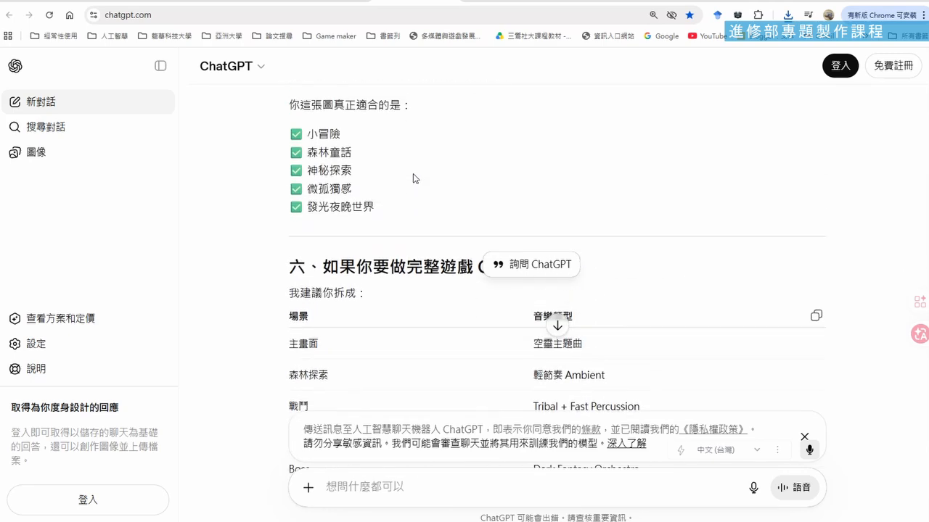
{"action": "scroll", "coordinate": [415, 178], "scroll_direction": "up", "scroll_amount": 4}
{"action": "scroll", "coordinate": [415, 178], "scroll_direction": "down", "scroll_amount": 2}
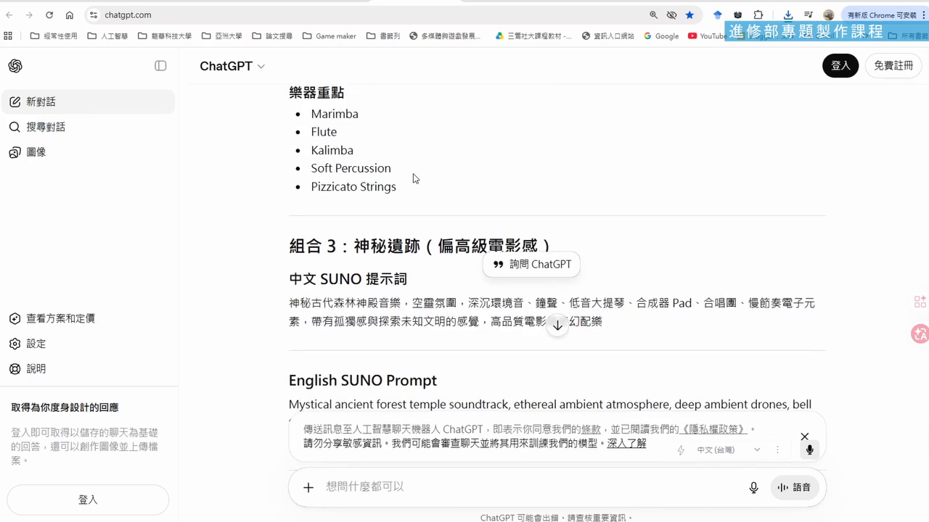
{"action": "scroll", "coordinate": [413, 178], "scroll_direction": "up", "scroll_amount": 4}
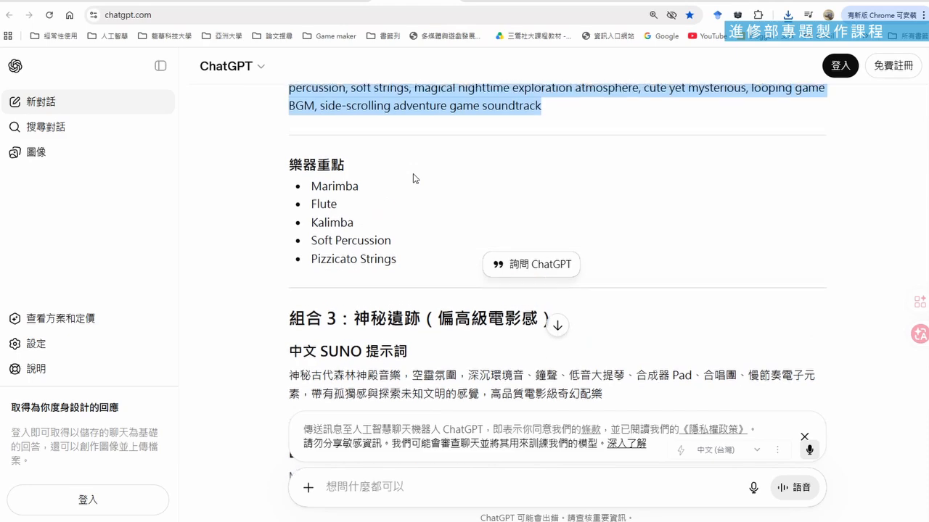
{"action": "triple_click", "coordinate": [412, 178]}
{"action": "scroll", "coordinate": [413, 178], "scroll_direction": "up", "scroll_amount": 3}
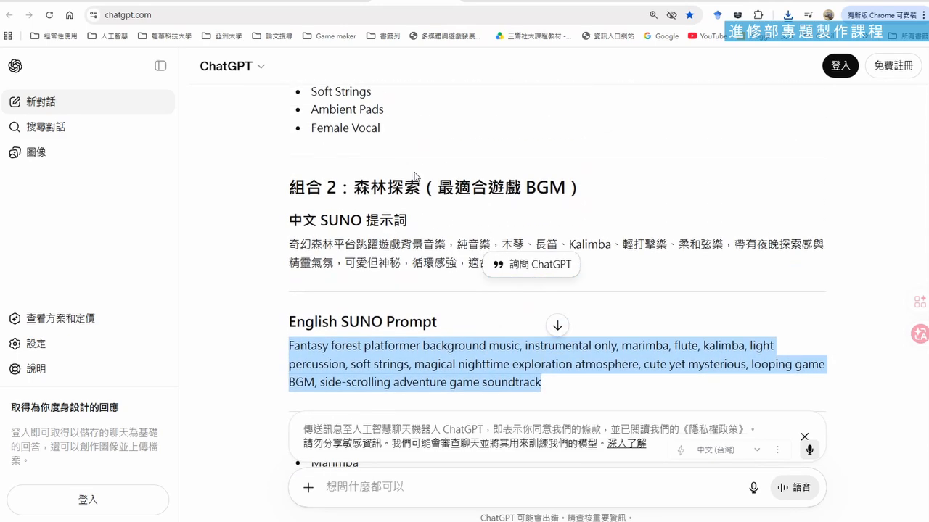
{"action": "scroll", "coordinate": [414, 176], "scroll_direction": "up", "scroll_amount": 1}
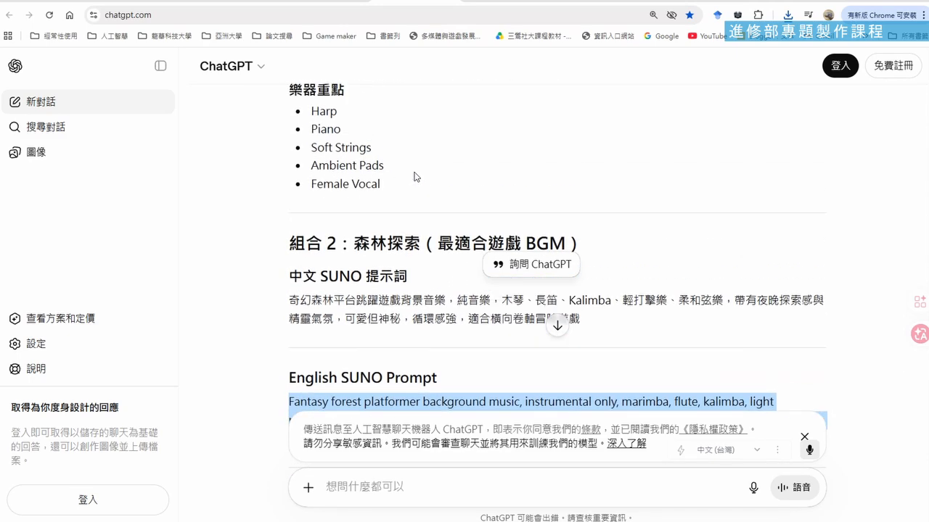
{"action": "scroll", "coordinate": [415, 176], "scroll_direction": "up", "scroll_amount": 20}
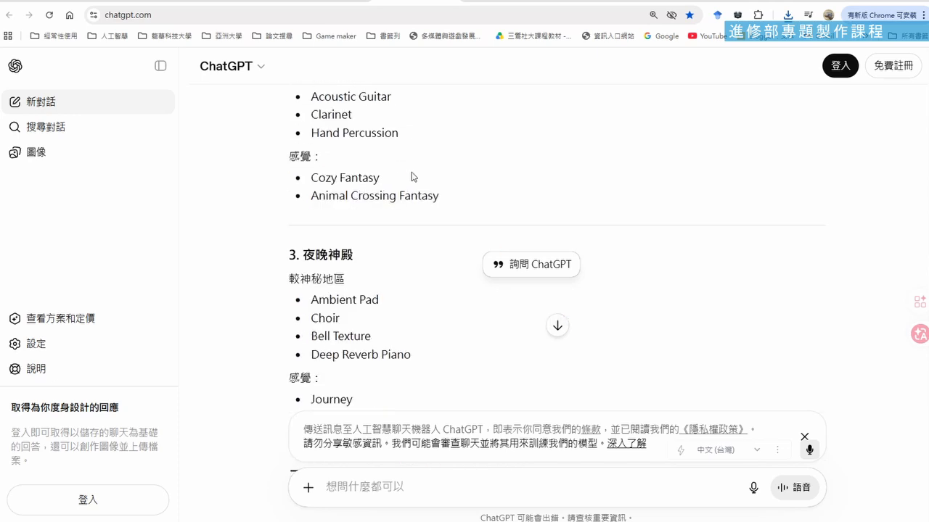
{"action": "scroll", "coordinate": [412, 176], "scroll_direction": "up", "scroll_amount": 6}
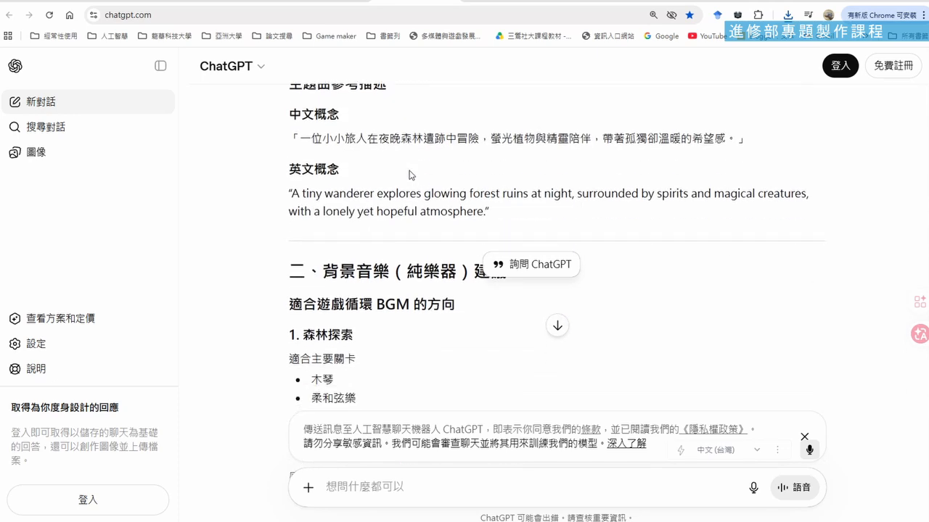
{"action": "scroll", "coordinate": [410, 175], "scroll_direction": "down", "scroll_amount": 8}
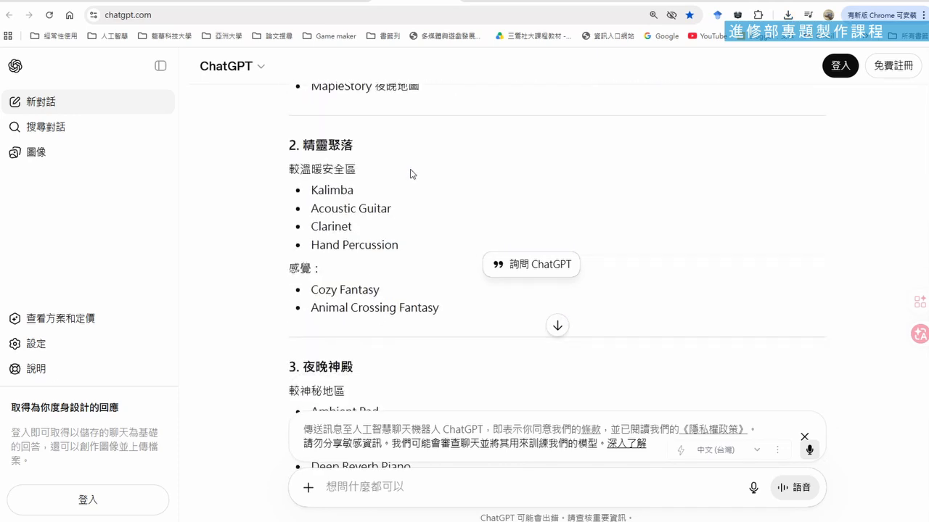
{"action": "scroll", "coordinate": [411, 174], "scroll_direction": "down", "scroll_amount": 2}
{"action": "scroll", "coordinate": [411, 174], "scroll_direction": "down", "scroll_amount": 3}
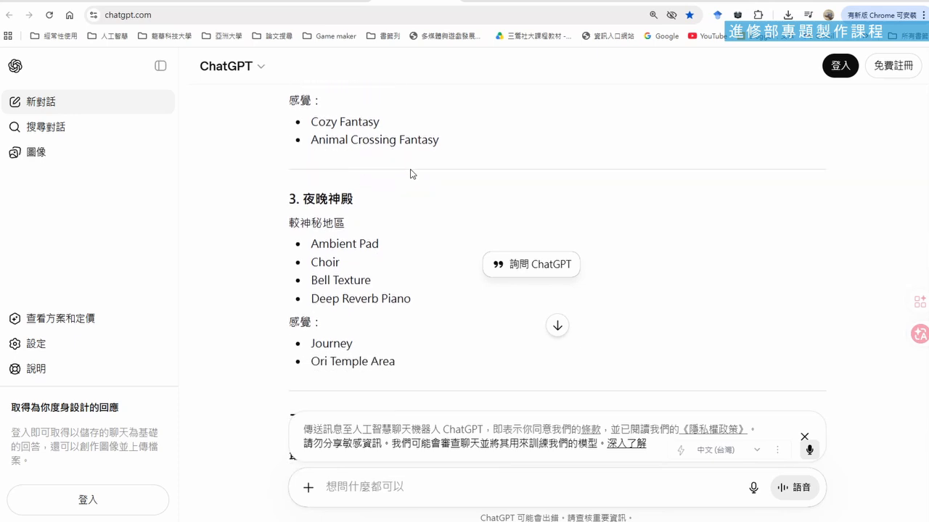
{"action": "scroll", "coordinate": [411, 174], "scroll_direction": "down", "scroll_amount": 1}
{"action": "scroll", "coordinate": [410, 174], "scroll_direction": "down", "scroll_amount": 2}
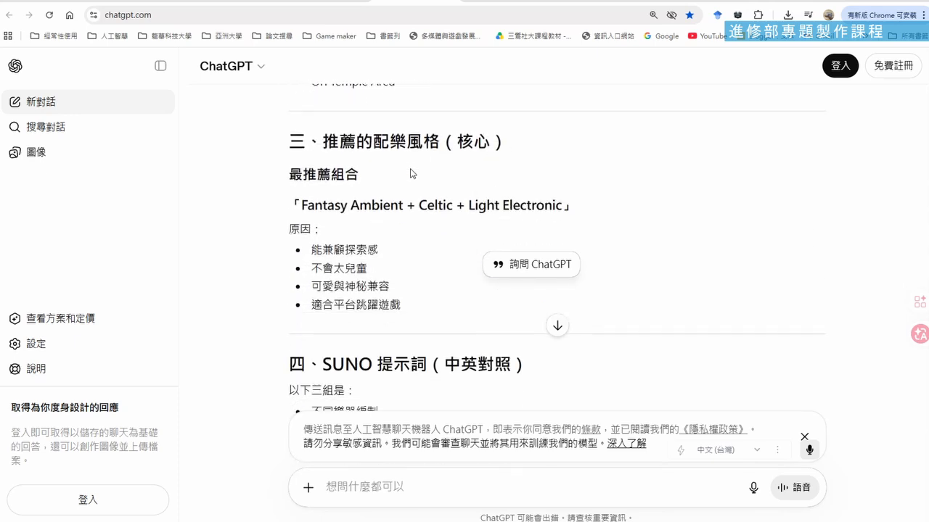
{"action": "scroll", "coordinate": [411, 174], "scroll_direction": "down", "scroll_amount": 5}
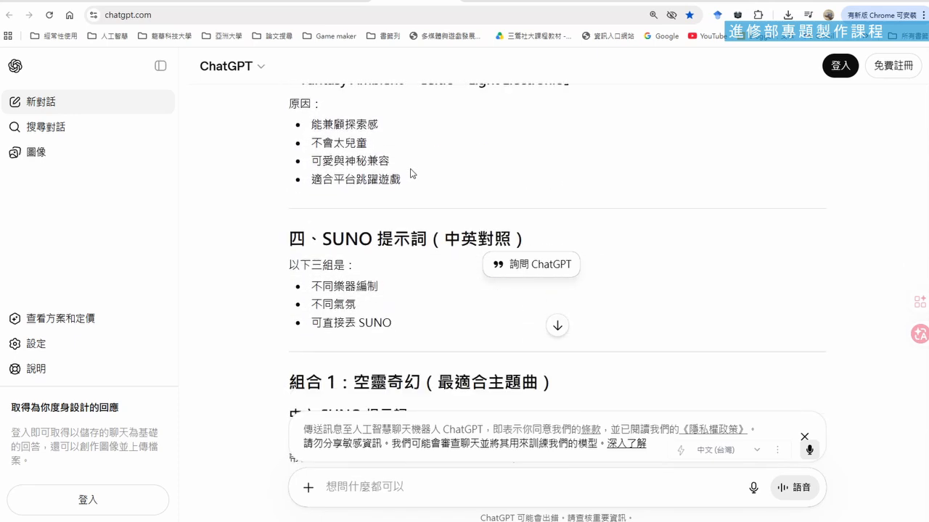
{"action": "scroll", "coordinate": [411, 174], "scroll_direction": "down", "scroll_amount": 5}
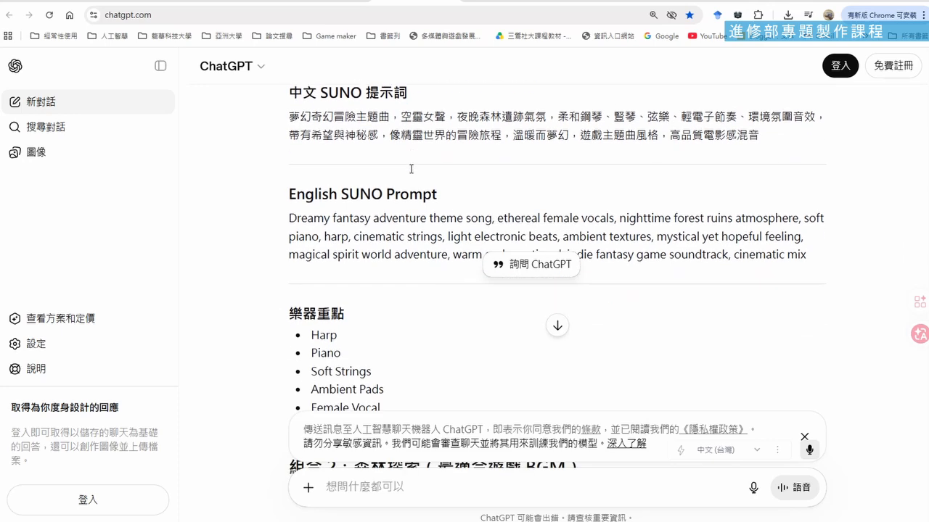
{"action": "scroll", "coordinate": [411, 174], "scroll_direction": "down", "scroll_amount": 3}
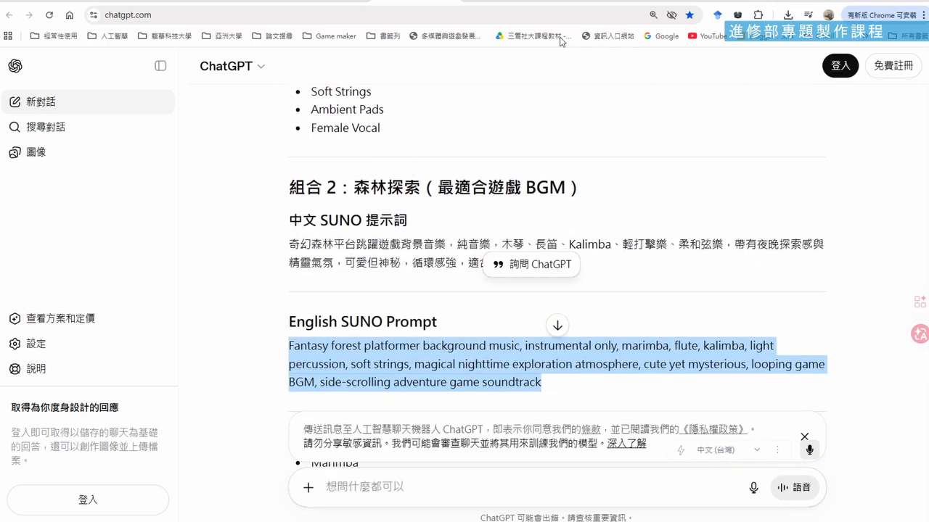
Switch back to Suno, enable the Instrumental option for the forest platformer prompt, and generate the background music again
{"action": "left_click", "coordinate": [494, 0]}
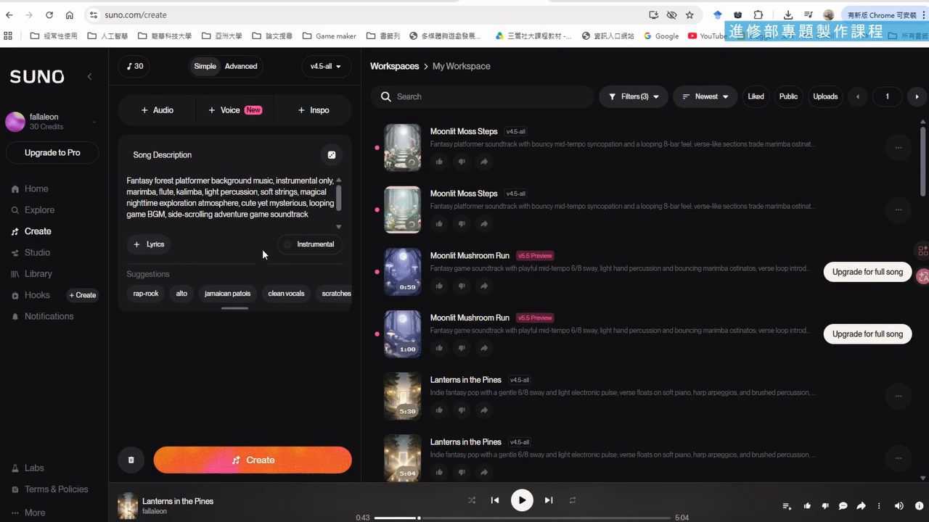
{"action": "left_click", "coordinate": [301, 250]}
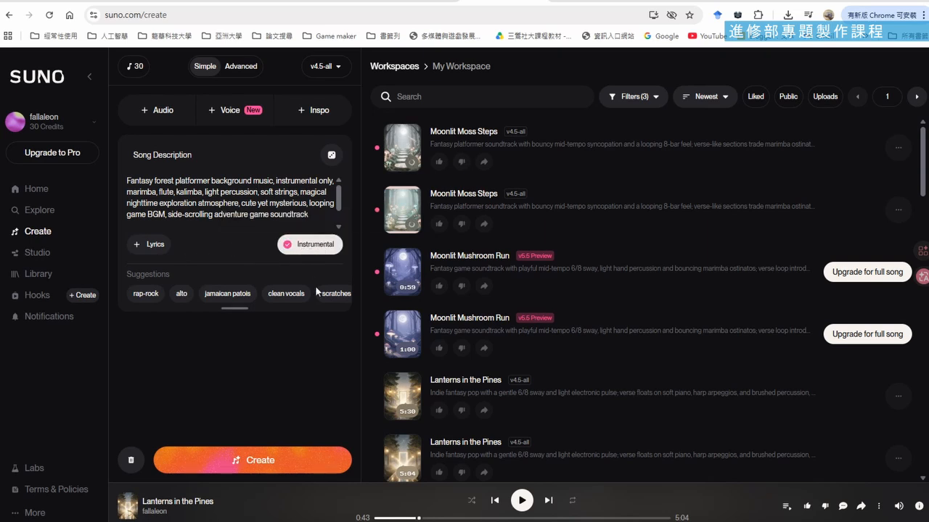
{"action": "left_click", "coordinate": [326, 460]}
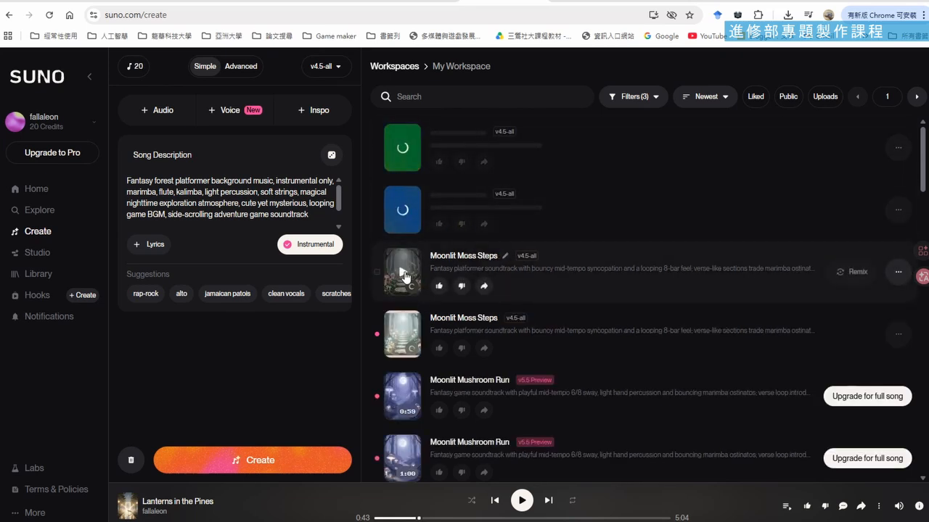
Play both versions of Moonlit Moss Steps and check the download availability of the second one
{"action": "left_click", "coordinate": [401, 274]}
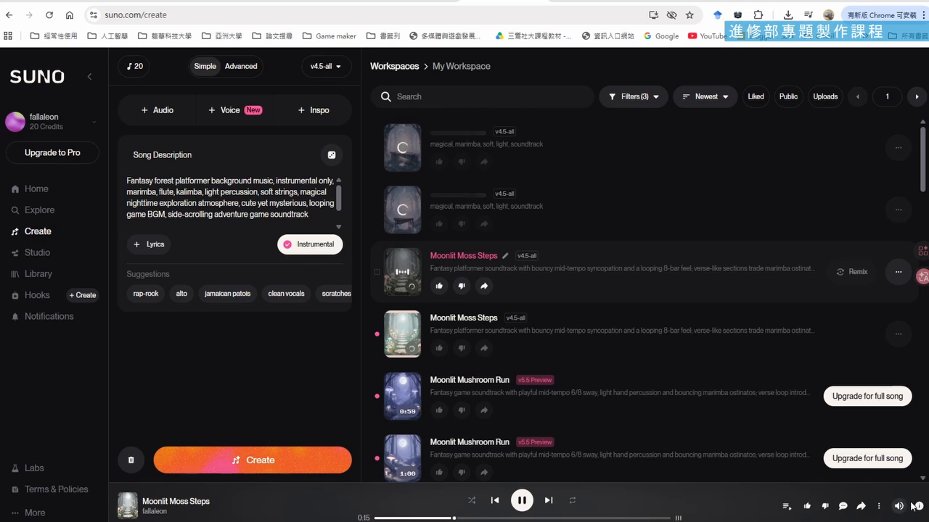
{"action": "mouse_move", "coordinate": [899, 506]}
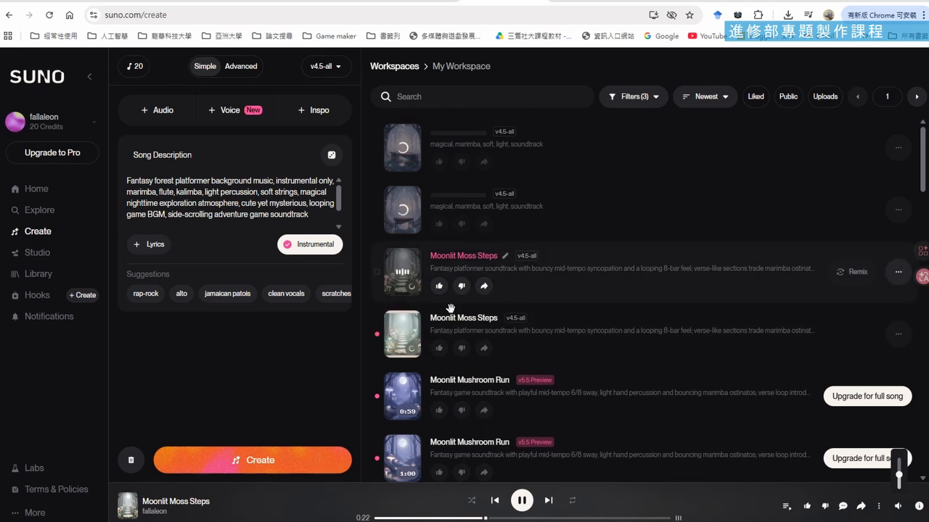
{"action": "left_click", "coordinate": [403, 335]}
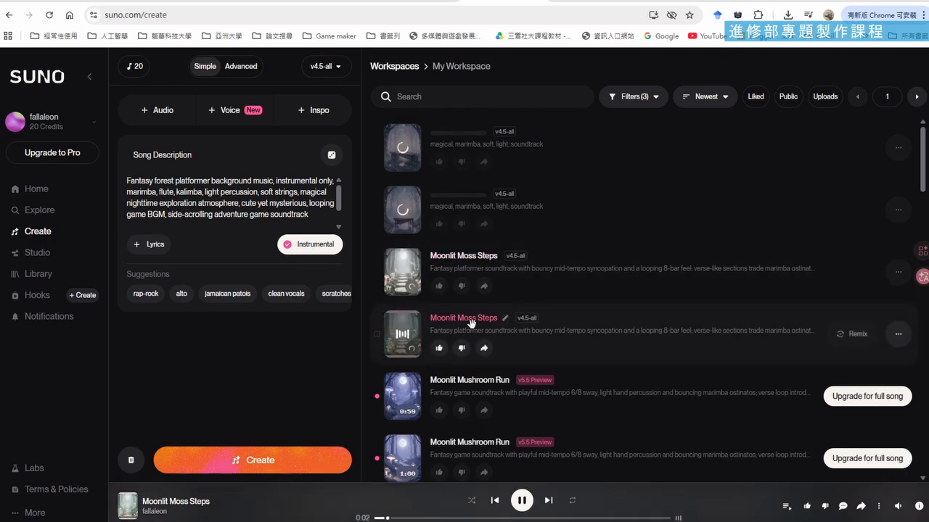
{"action": "left_click", "coordinate": [898, 335]}
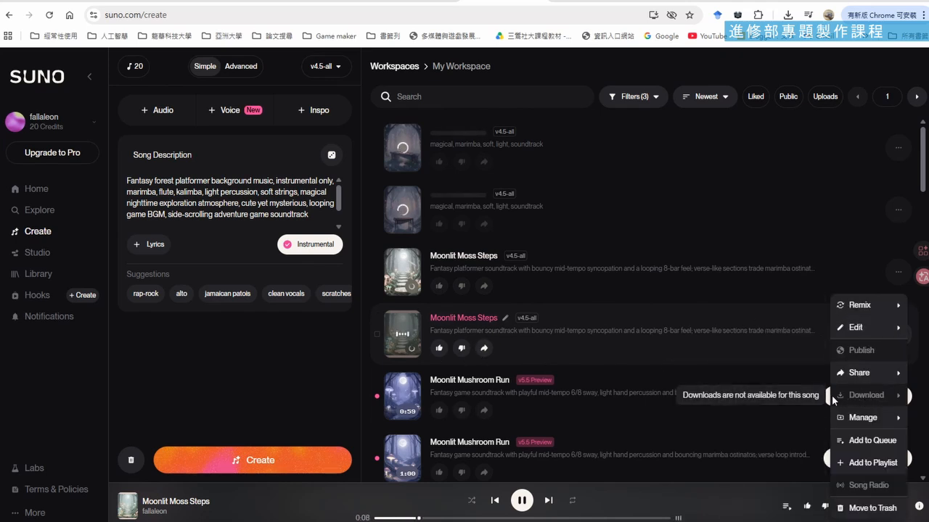
{"action": "left_click", "coordinate": [365, 311]}
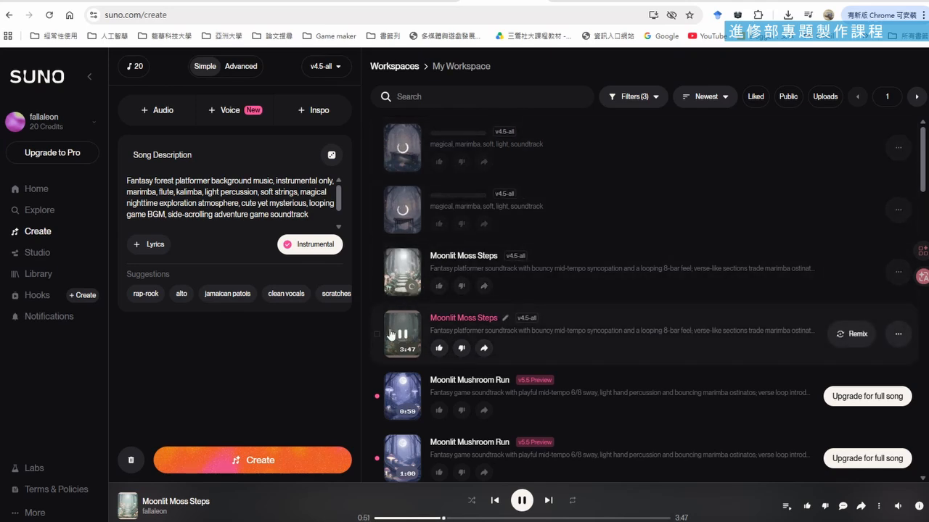
Download the 3:47 version of Moonlit Moss Steps as an MP3 without commercial rights and save it in the 音樂 folder
{"action": "scroll", "coordinate": [401, 328], "scroll_direction": "down", "scroll_amount": 2}
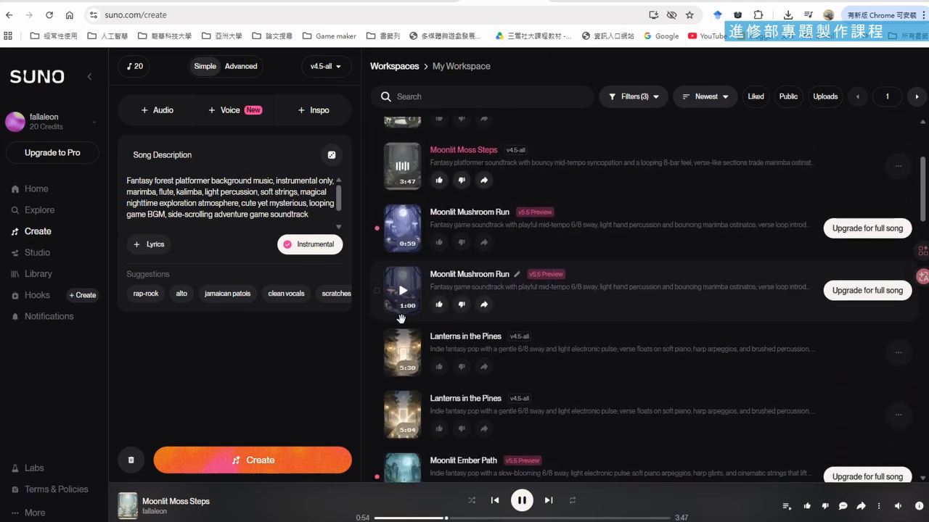
{"action": "scroll", "coordinate": [401, 317], "scroll_direction": "up", "scroll_amount": 1}
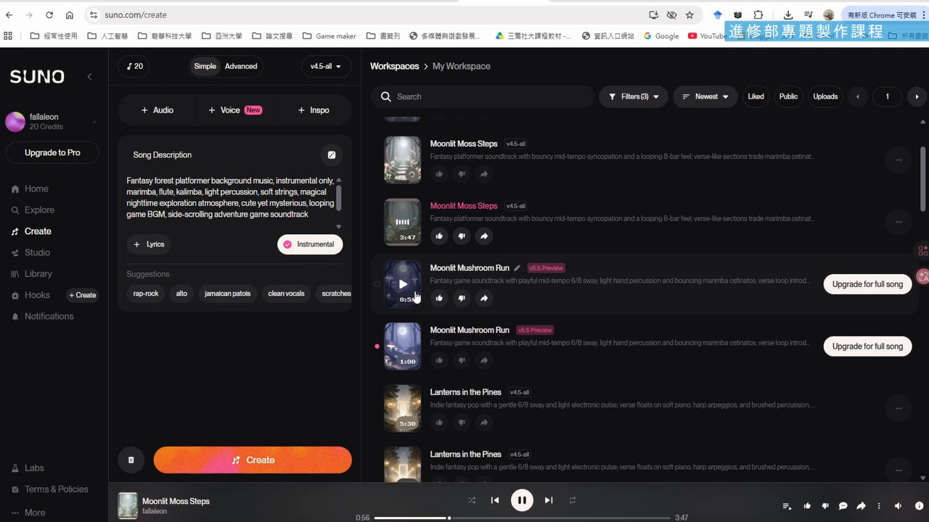
{"action": "scroll", "coordinate": [416, 293], "scroll_direction": "up", "scroll_amount": 1}
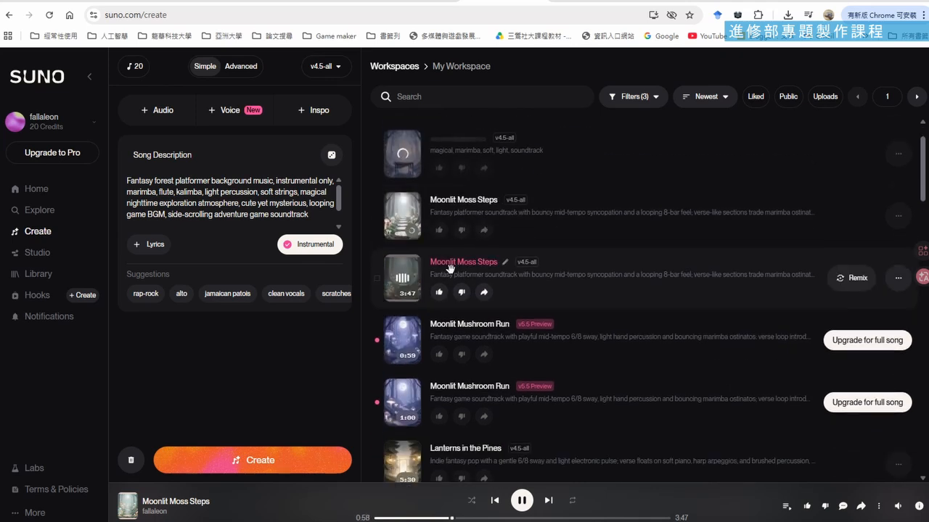
{"action": "left_click", "coordinate": [898, 278]}
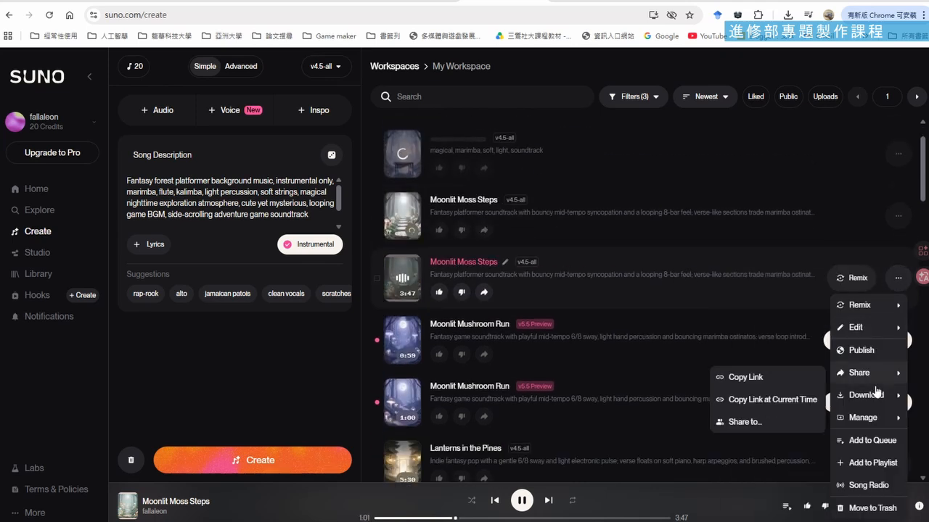
{"action": "mouse_move", "coordinate": [852, 399]}
{"action": "left_click", "coordinate": [776, 400]}
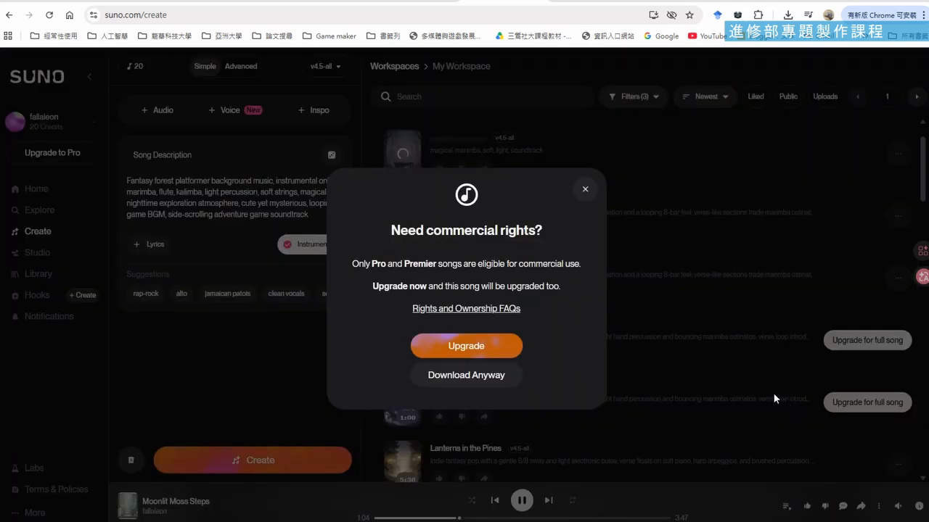
{"action": "left_click", "coordinate": [482, 375]}
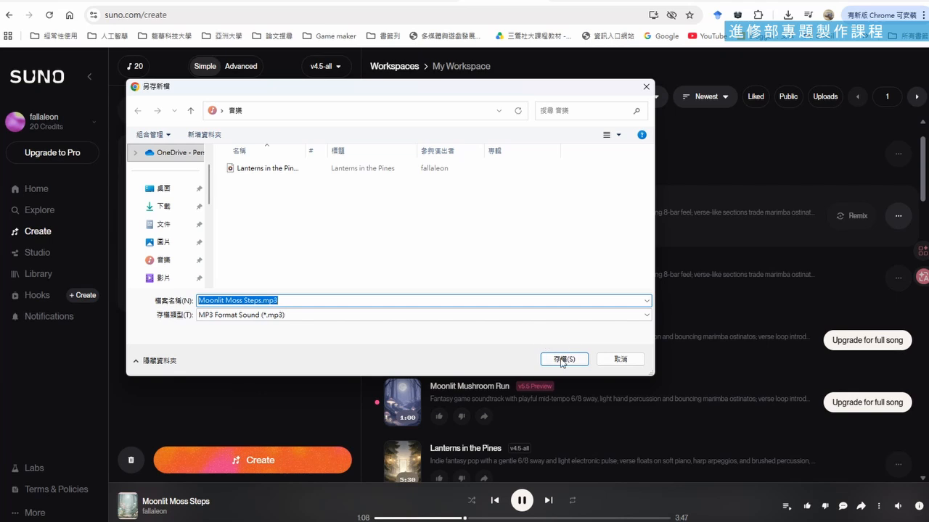
{"action": "left_click", "coordinate": [563, 360]}
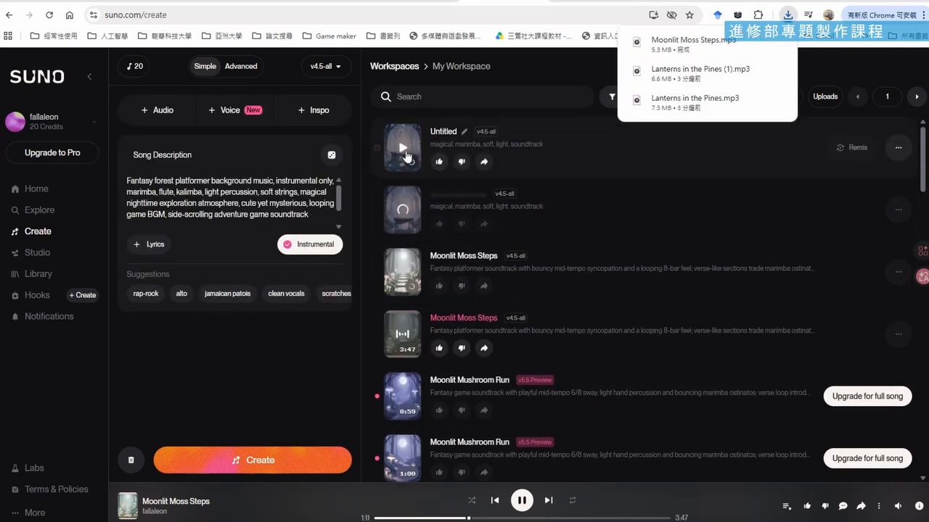
Play both newly generated Untitled instrumentals, check the download availability of the second one, and pause playback
{"action": "left_click", "coordinate": [403, 149]}
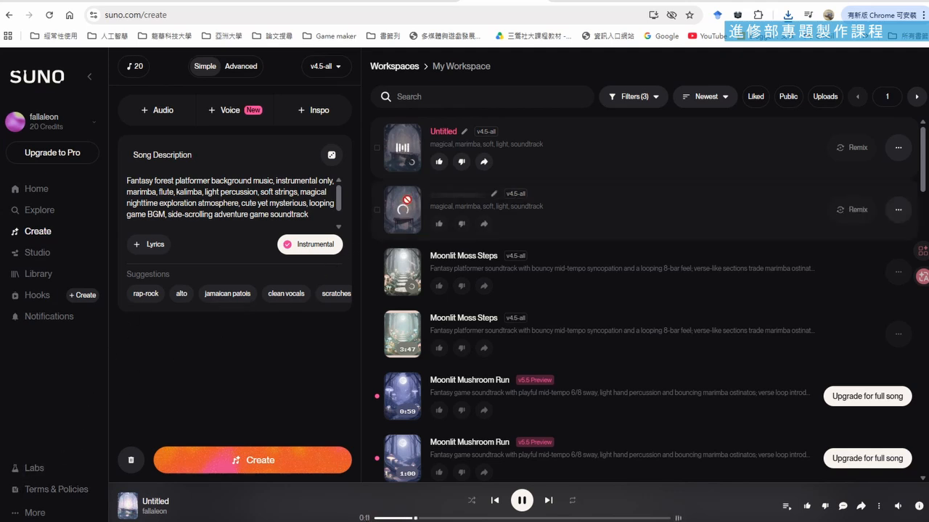
{"action": "left_click", "coordinate": [521, 501]}
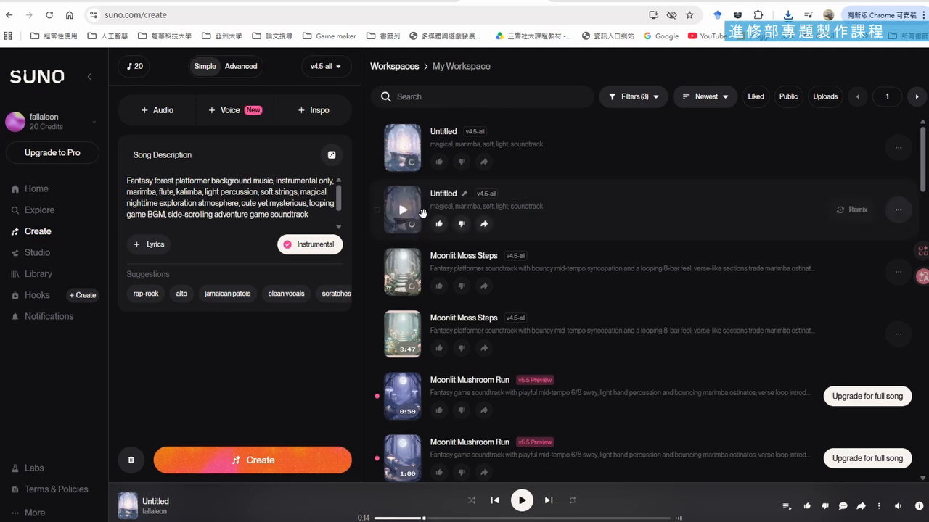
{"action": "left_click", "coordinate": [404, 210]}
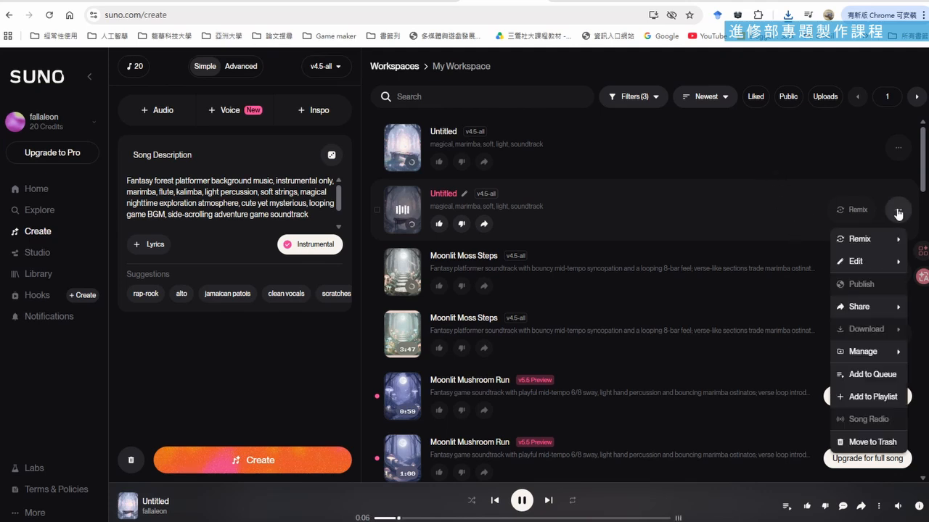
{"action": "left_click", "coordinate": [688, 59]}
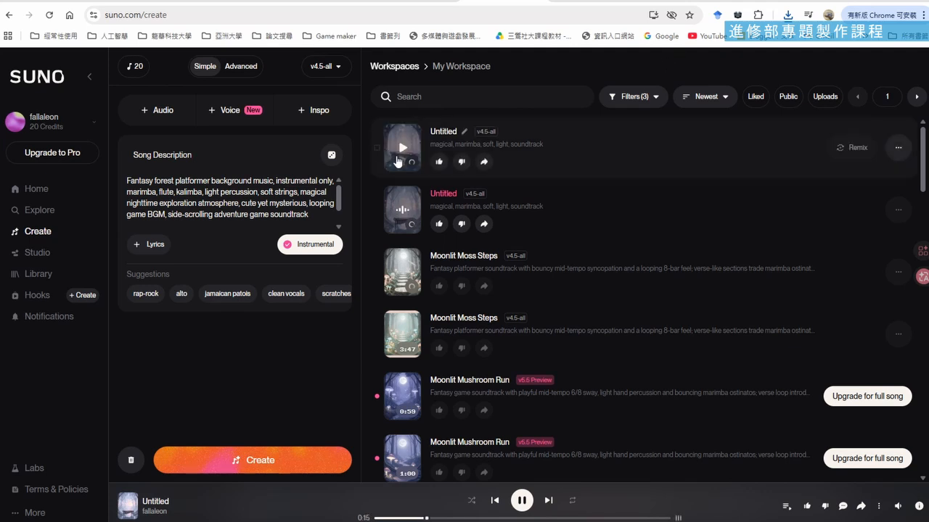
{"action": "left_click", "coordinate": [403, 212]}
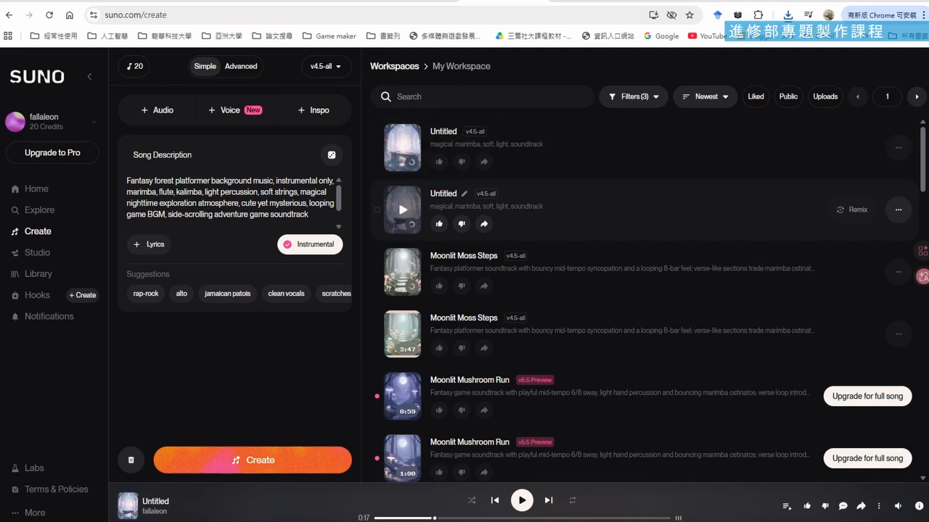
Bring up the 音樂 folder window, move it over the browser and widen it
{"action": "mouse_move", "coordinate": [492, 521]}
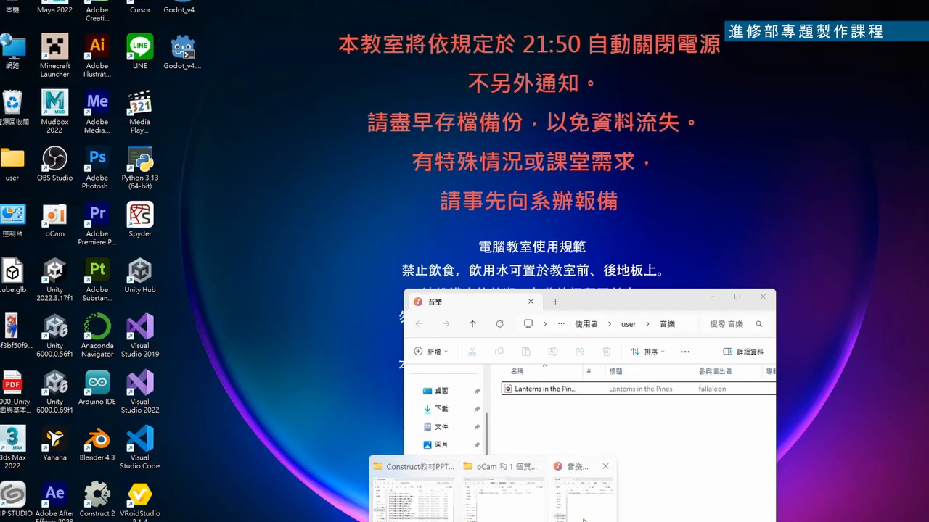
{"action": "left_click", "coordinate": [584, 494]}
{"action": "left_click_drag", "start_coordinate": [637, 320], "coordinate": [329, 102]}
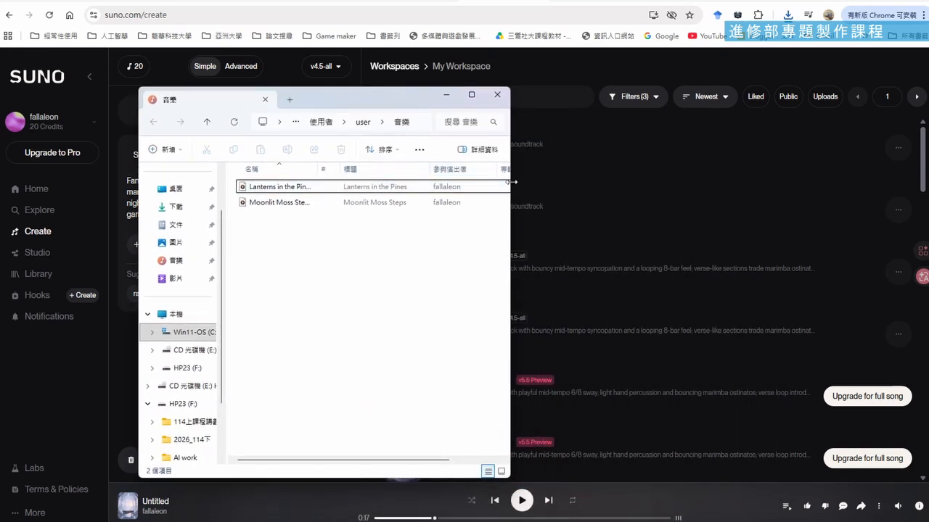
{"action": "left_click_drag", "start_coordinate": [511, 182], "coordinate": [559, 182]}
Play the downloaded Lanterns in the Pines and Moonlit Moss Steps files, skipping ahead in each, and close the media player
{"action": "double_click", "coordinate": [276, 187]}
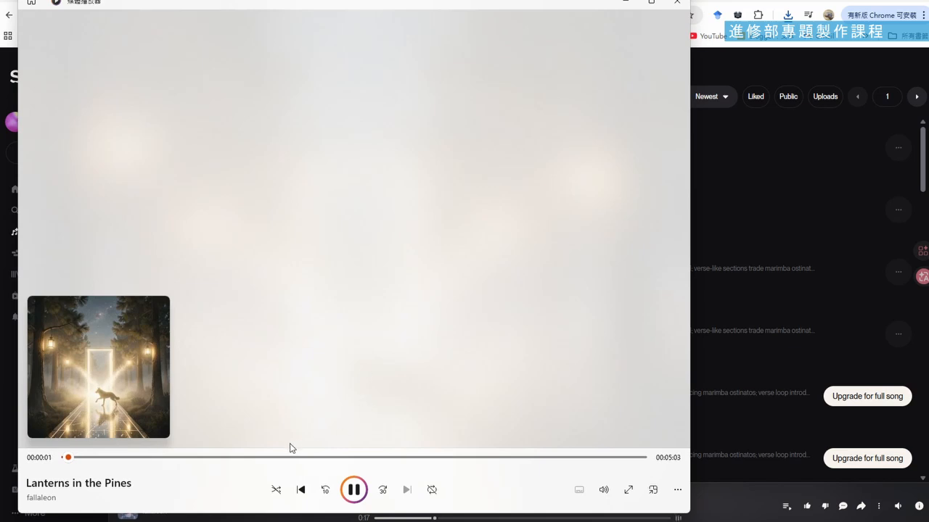
{"action": "left_click", "coordinate": [256, 457]}
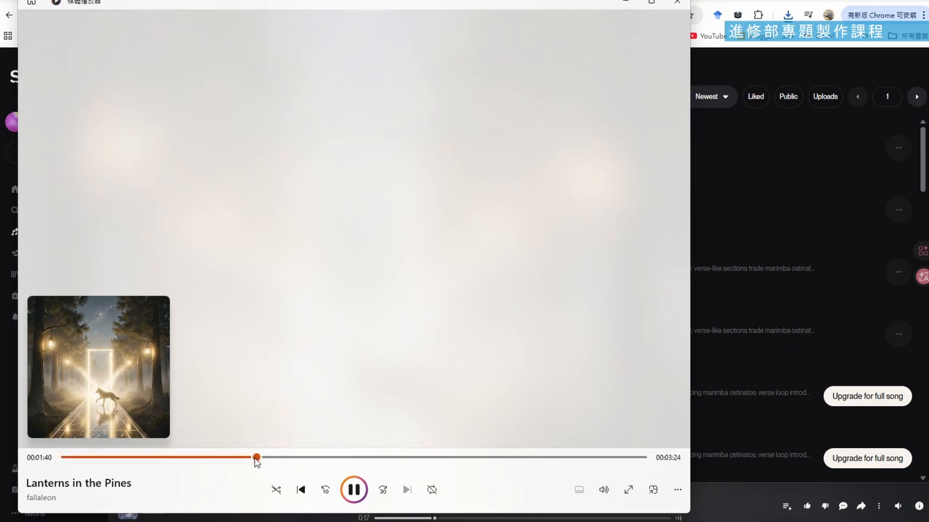
{"action": "left_click", "coordinate": [183, 457]}
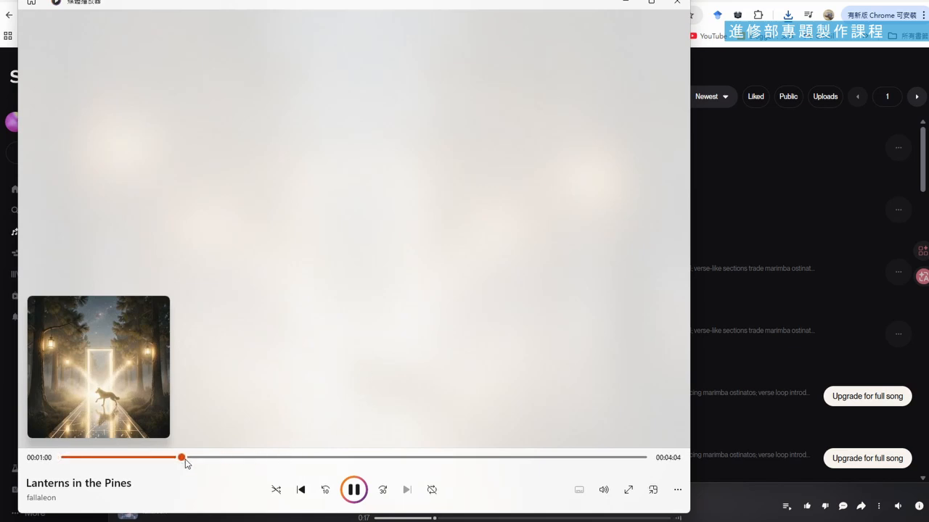
{"action": "left_click", "coordinate": [678, 4]}
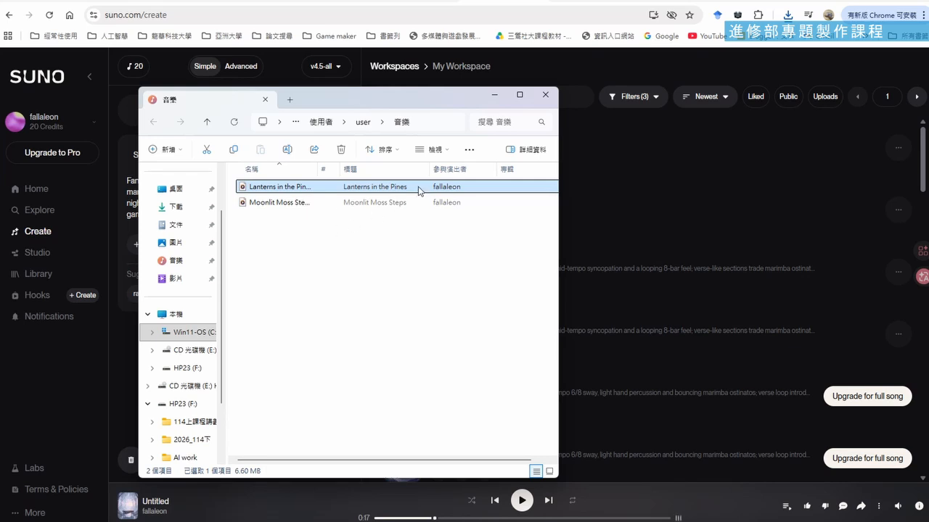
{"action": "double_click", "coordinate": [273, 206]}
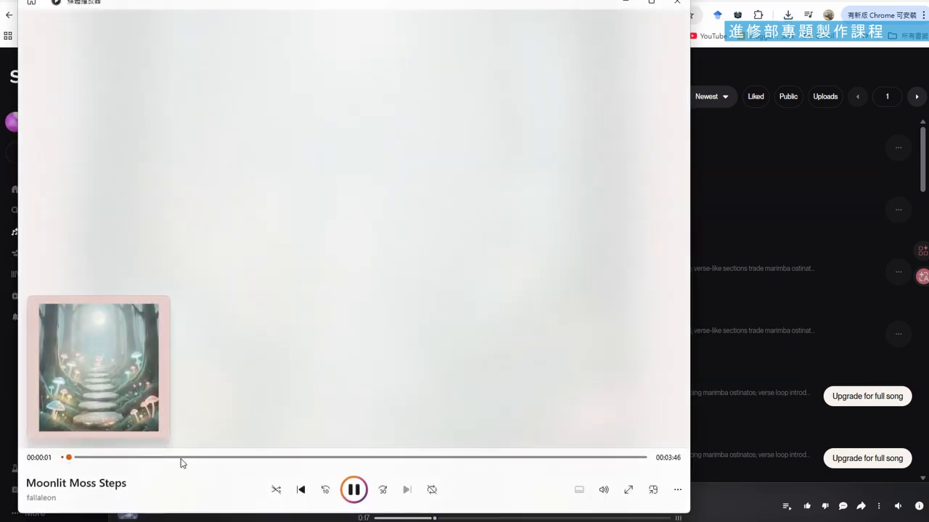
{"action": "left_click", "coordinate": [181, 458]}
{"action": "left_click", "coordinate": [676, 2]}
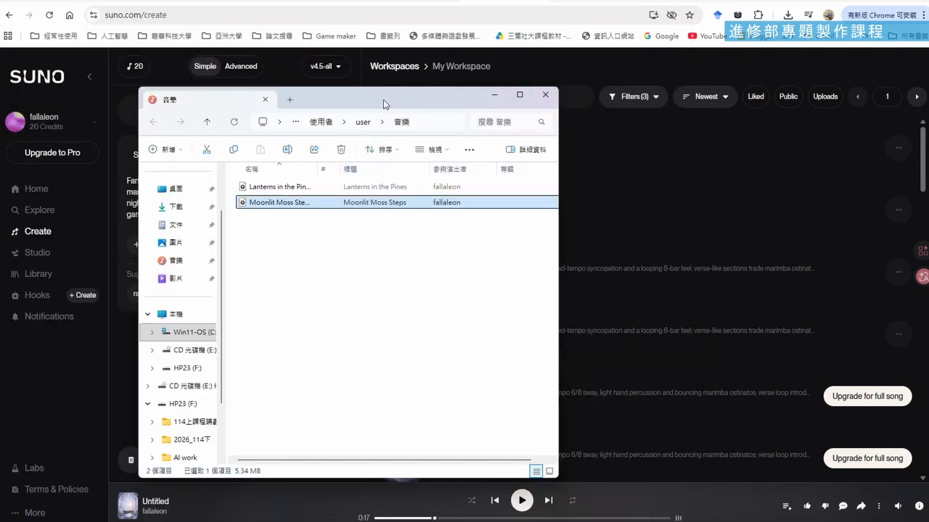
Shift the folder window slightly and open the mp3cut.net audio cutter site in the browser
{"action": "left_click_drag", "start_coordinate": [384, 99], "coordinate": [401, 108]}
{"action": "left_click", "coordinate": [636, 13]}
{"action": "type", "text": "mp3cut.net"}
{"action": "key", "text": "Return"}
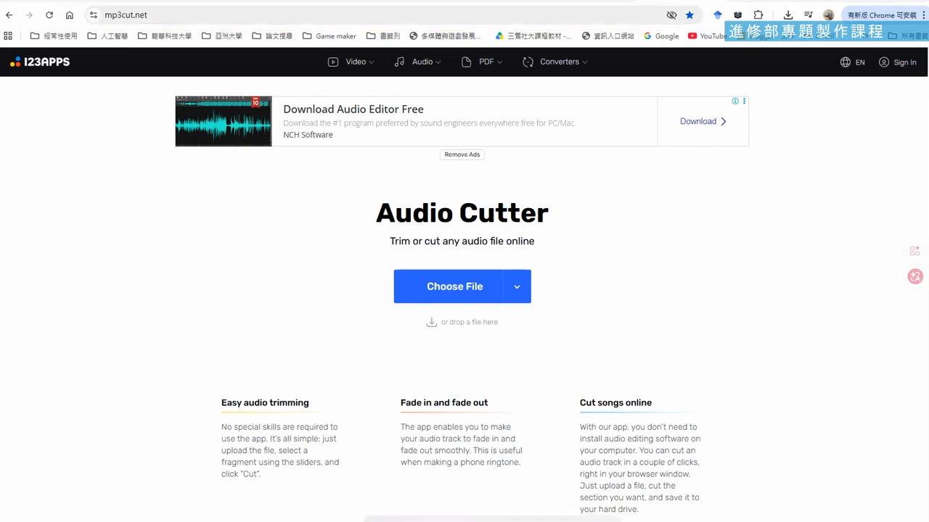
Place the 音樂 folder window beside the Audio Cutter page and load Lanterns in the Pines (1).mp3 from it into the cutter
{"action": "mouse_move", "coordinate": [573, 520]}
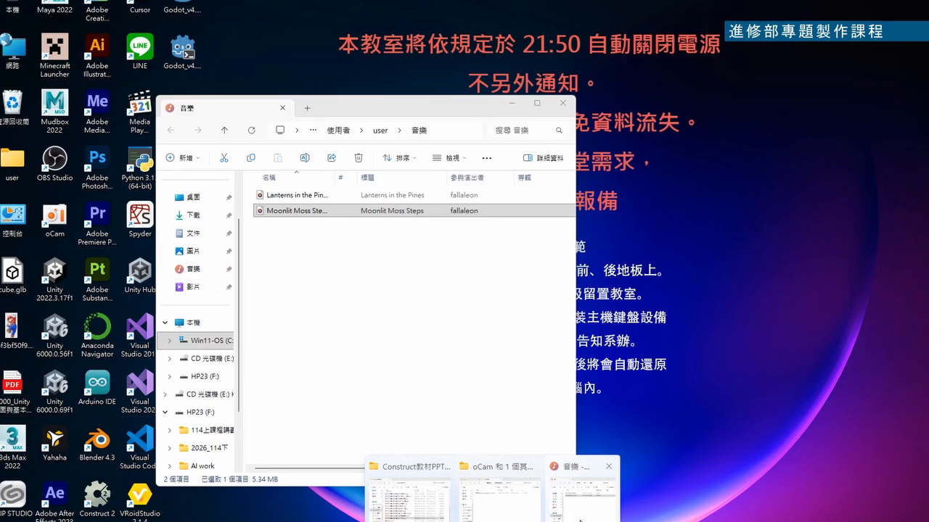
{"action": "left_click", "coordinate": [580, 520]}
{"action": "left_click_drag", "start_coordinate": [427, 107], "coordinate": [804, 77]}
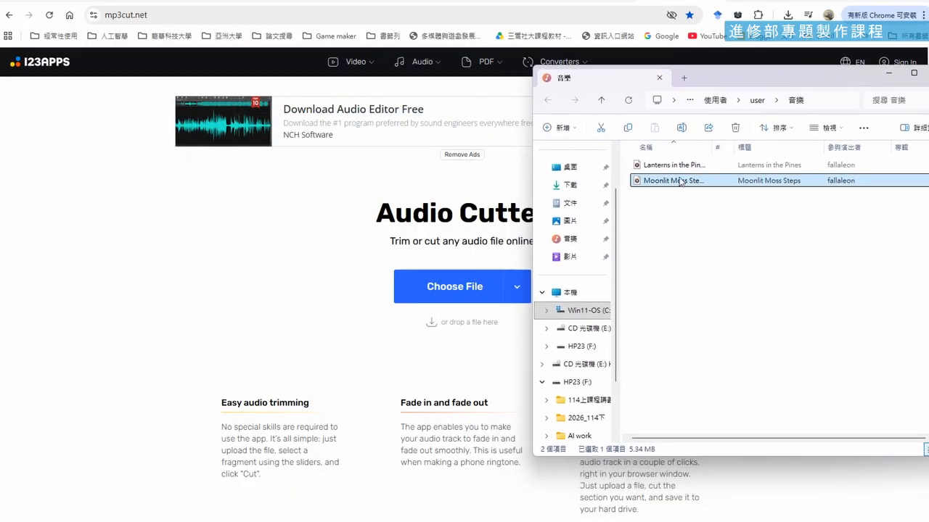
{"action": "left_click", "coordinate": [658, 167]}
{"action": "left_click_drag", "start_coordinate": [658, 172], "coordinate": [481, 288]}
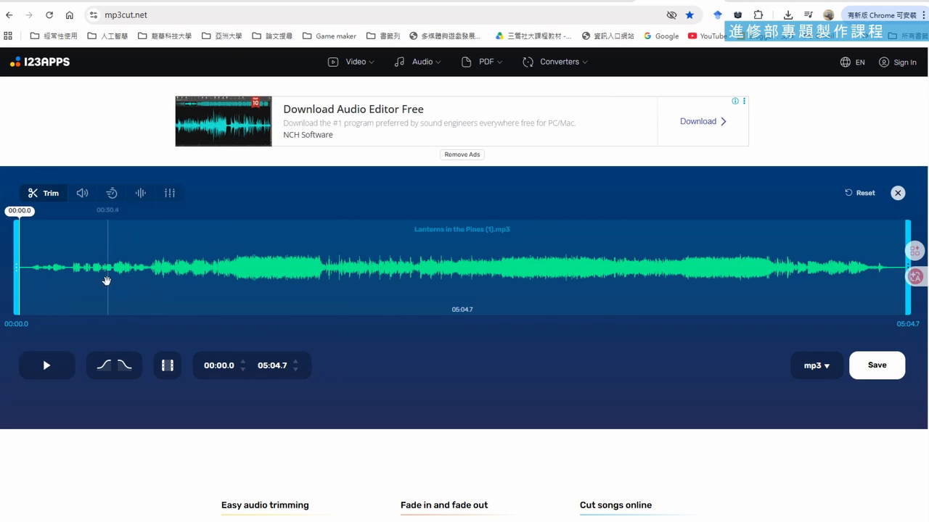
Play through the track's opening and trim the selection to run from 00:17.7 to about 01:45.7
{"action": "left_click", "coordinate": [48, 368]}
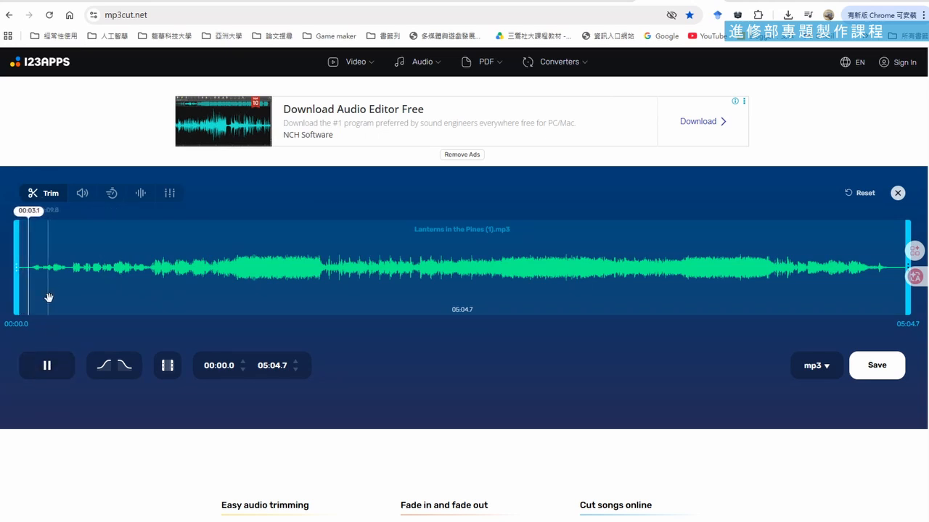
{"action": "left_click", "coordinate": [64, 229]}
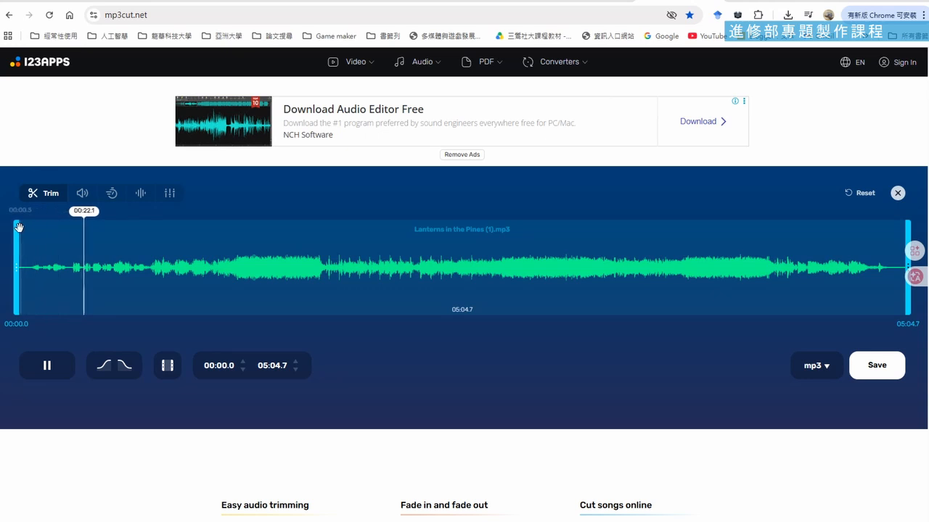
{"action": "left_click_drag", "start_coordinate": [16, 226], "coordinate": [68, 231]}
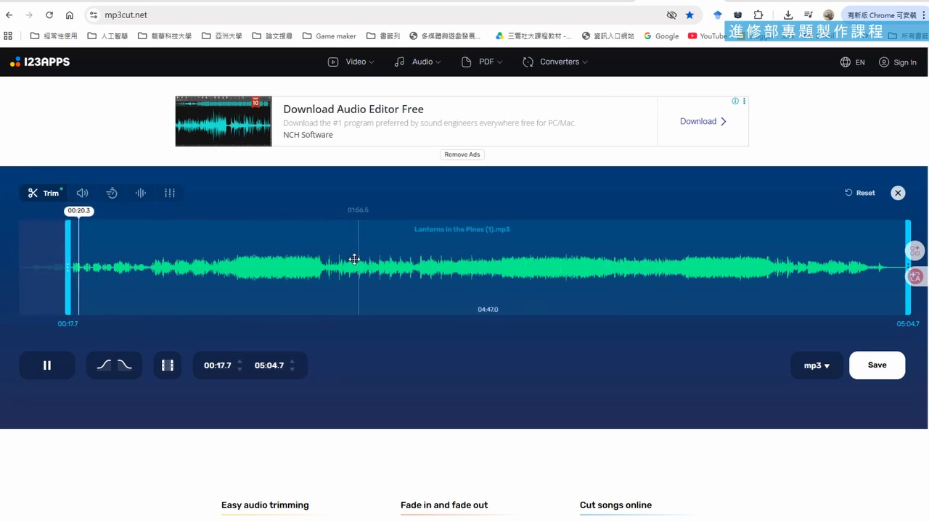
{"action": "left_click_drag", "start_coordinate": [907, 231], "coordinate": [329, 230]}
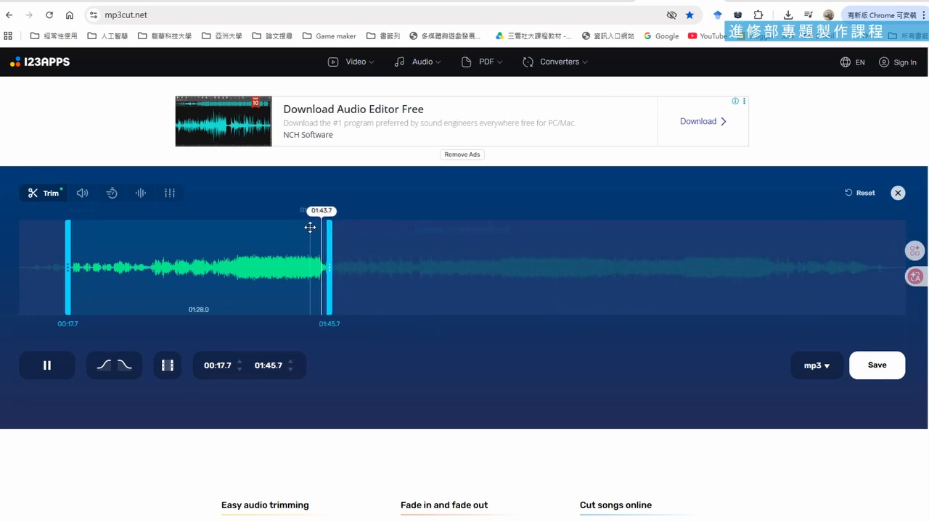
Preview the trimmed selection and fine-tune its end to 01:45.5
{"action": "left_click", "coordinate": [48, 365]}
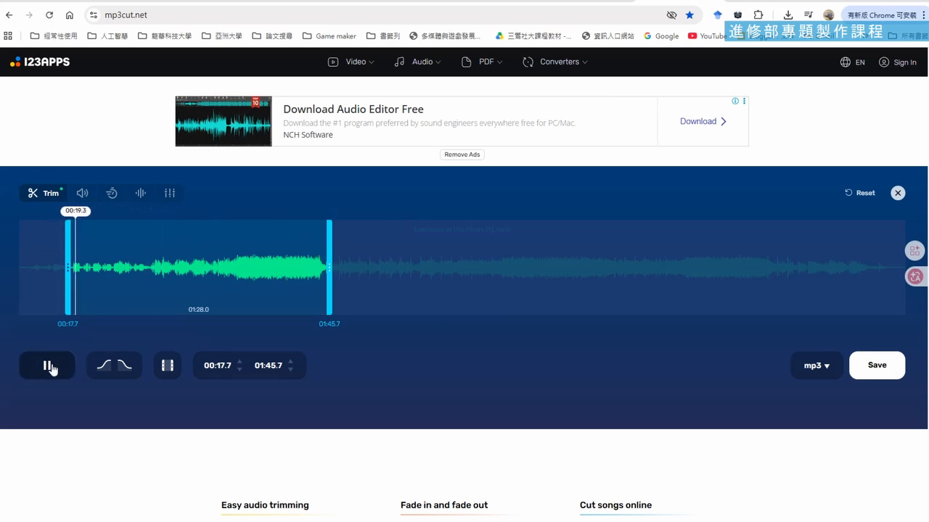
{"action": "left_click", "coordinate": [51, 366]}
{"action": "mouse_move", "coordinate": [330, 232]}
{"action": "left_mouse_down"}
{"action": "mouse_move", "coordinate": [338, 232]}
{"action": "mouse_move", "coordinate": [328, 233]}
{"action": "left_mouse_up"}
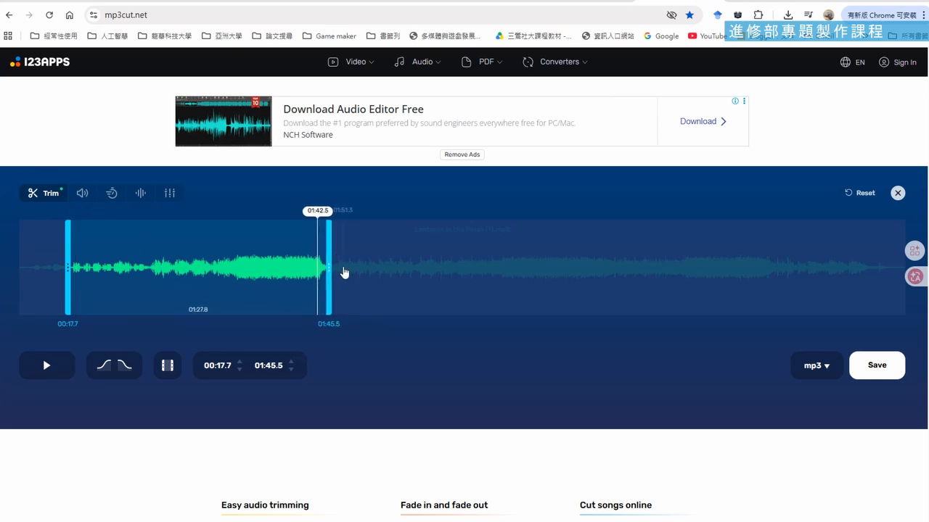
{"action": "scroll", "coordinate": [345, 271], "scroll_direction": "up", "scroll_amount": 2}
{"action": "scroll", "coordinate": [346, 271], "scroll_direction": "down", "scroll_amount": 2}
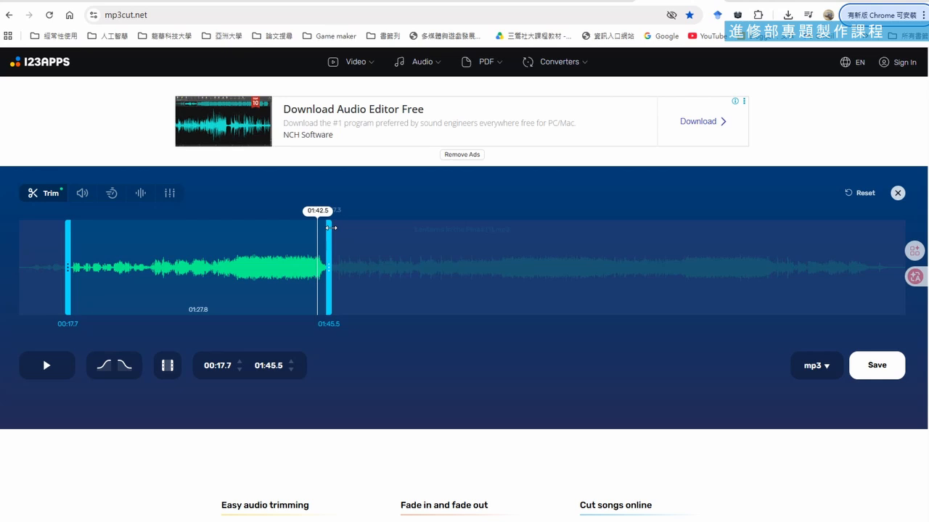
Export the trimmed song as MP3 and save it as Lanterns in the Pines (1) (mp3cut.net).mp3 in the 音樂 folder
{"action": "left_click", "coordinate": [875, 364]}
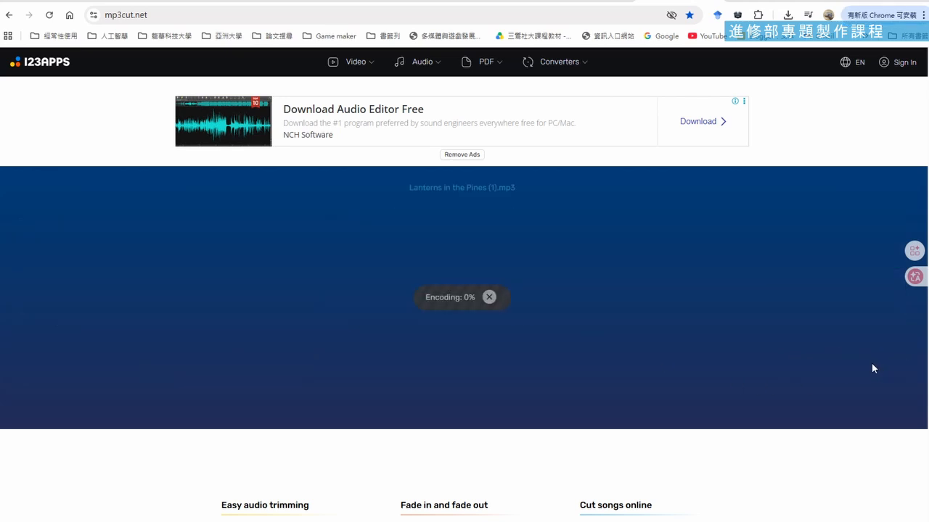
{"action": "left_click", "coordinate": [471, 269]}
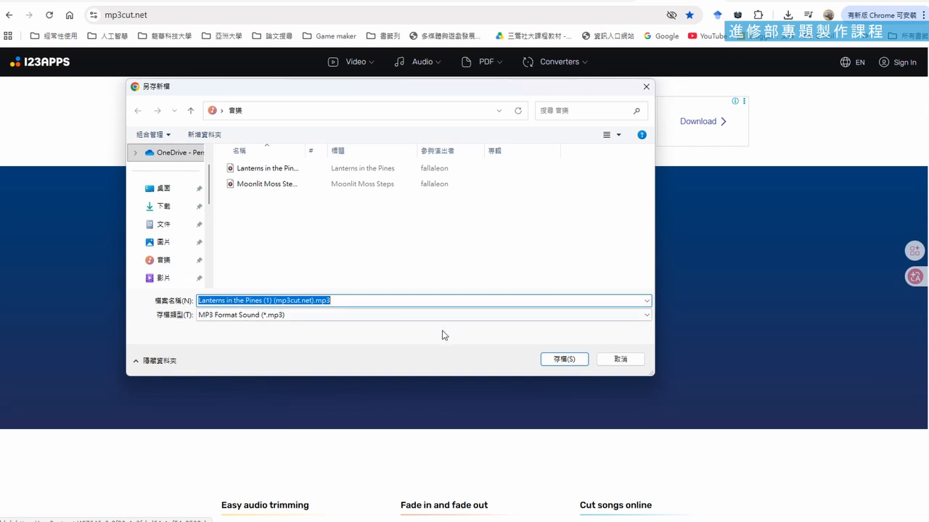
{"action": "left_click", "coordinate": [570, 362]}
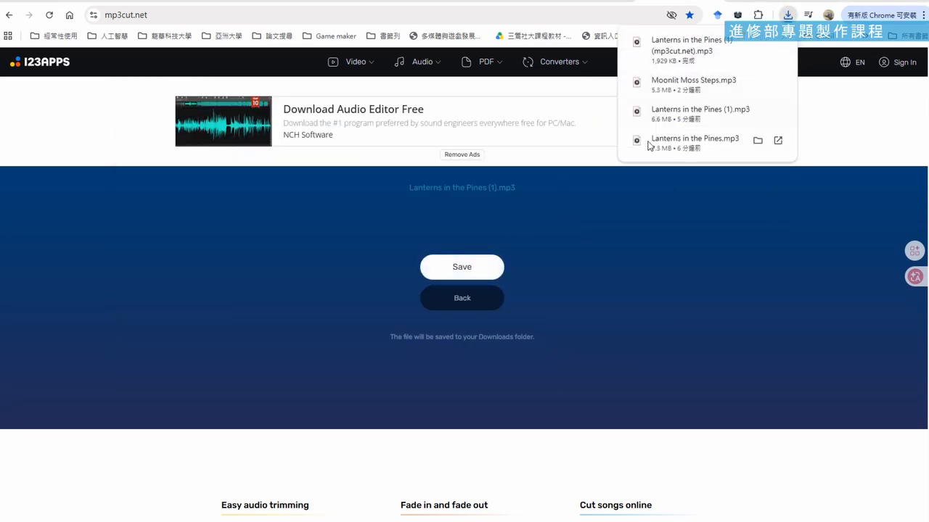